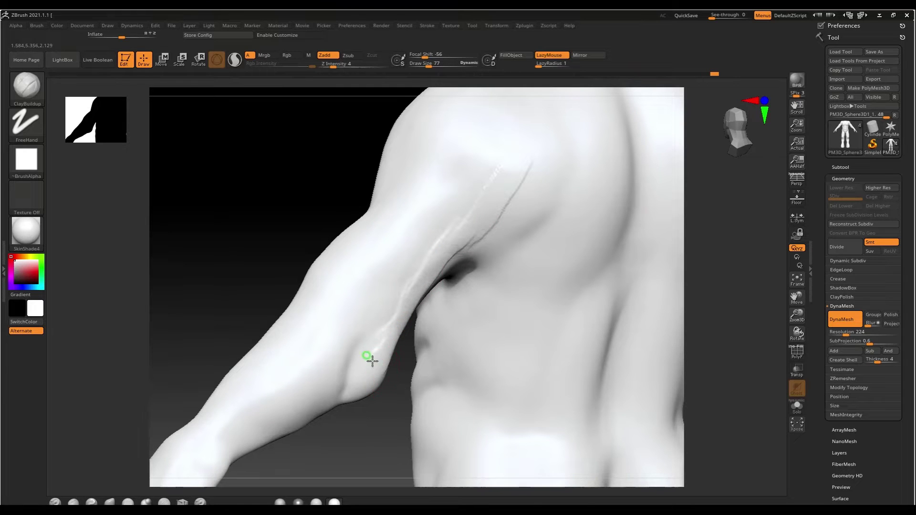
# - Build up ClayBuildup strokes down the back of the upper arm to the elbow and smooth them
pyautogui.moveTo(372, 360); pyautogui.dragTo(472, 210, button='right')
pyautogui.moveTo(498, 159); pyautogui.dragTo(394, 327)
pyautogui.moveTo(487, 212); pyautogui.dragTo(384, 376)
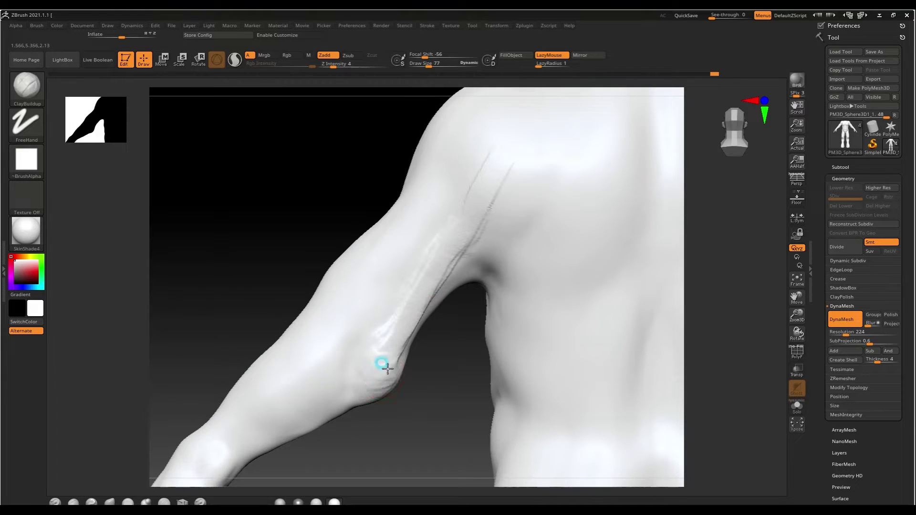
pyautogui.press('shift')
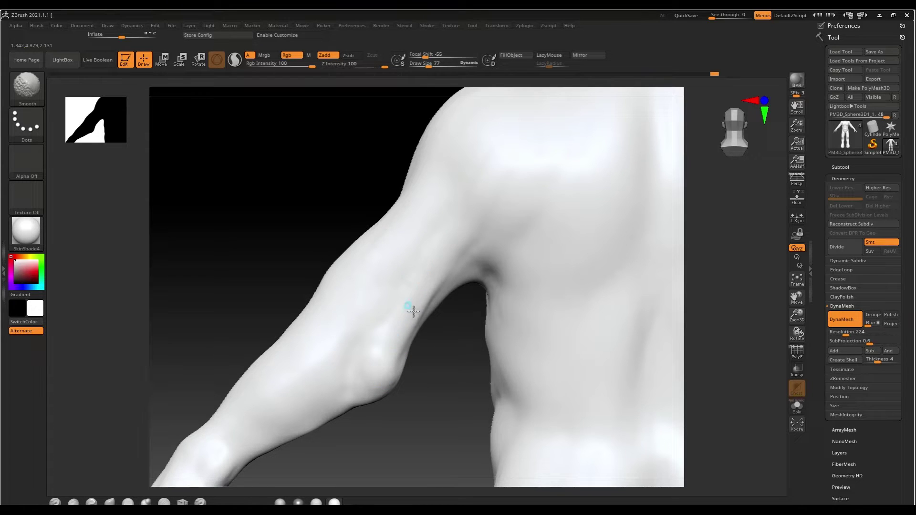
# - Sculpt the back of the forearm just below the elbow with ClayBuildup at draw size 77 and smooth it
pyautogui.press('s')
pyautogui.moveTo(491, 167); pyautogui.dragTo(508, 167)
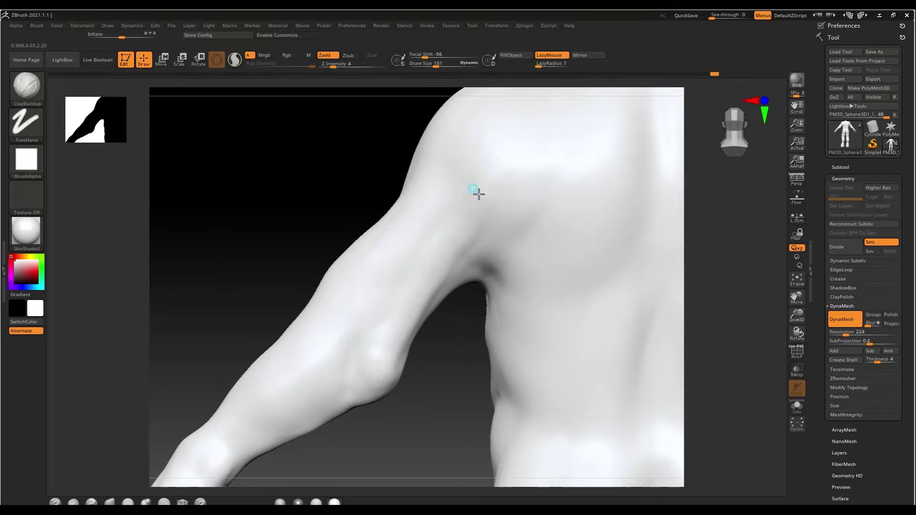
pyautogui.moveTo(426, 266); pyautogui.dragTo(384, 302, button='right')
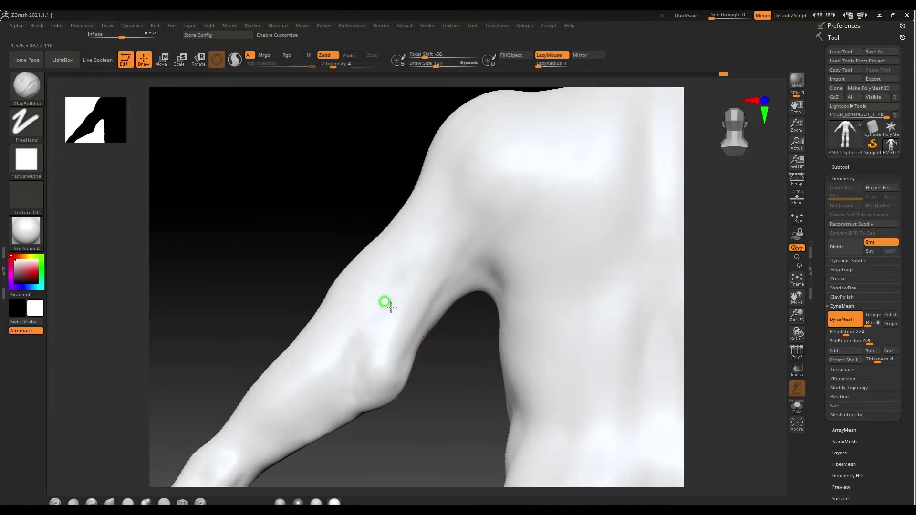
pyautogui.moveTo(407, 221); pyautogui.dragTo(373, 280, button='right')
pyautogui.press('s')
pyautogui.moveTo(373, 276); pyautogui.dragTo(354, 295)
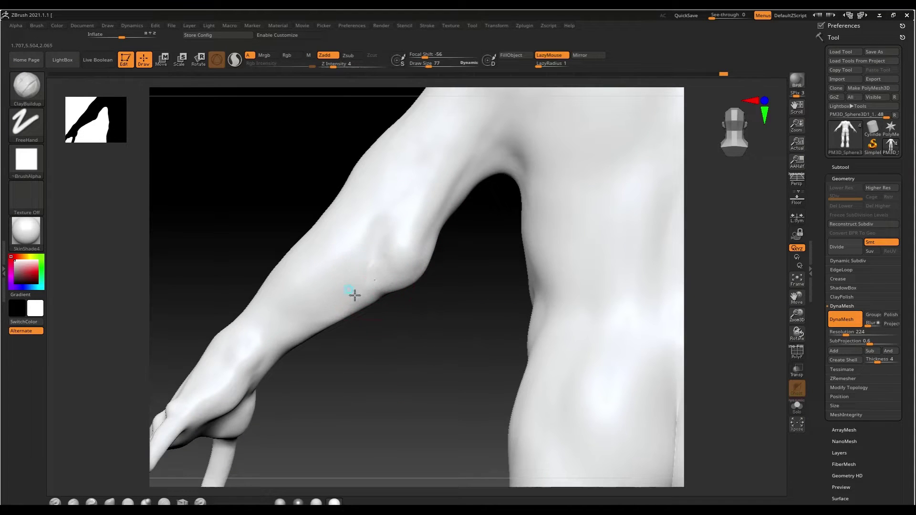
pyautogui.press('shift')
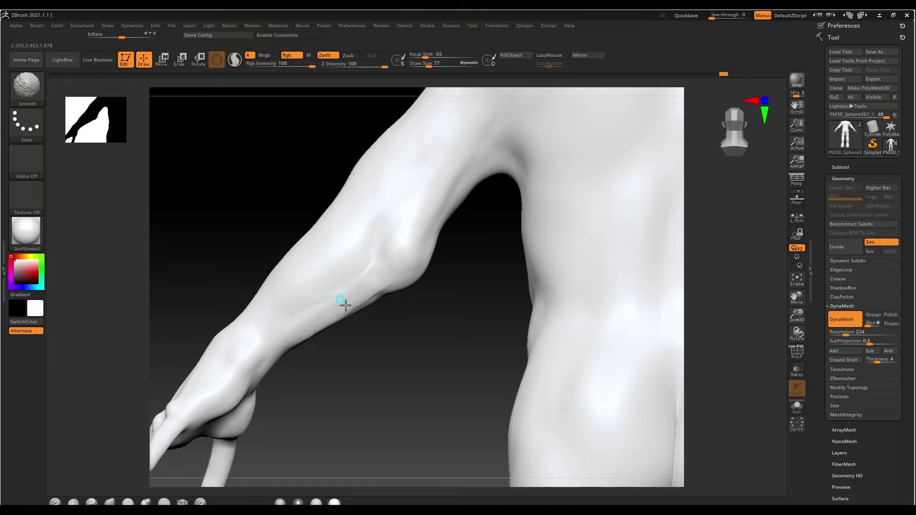
# - Carve a crease down the front of the armpit between chest and arm with the DamStandard brush at draw size 146
pyautogui.moveTo(404, 304)
pyautogui.mouseDown(button='right')
pyautogui.moveTo(414, 302)
pyautogui.moveTo(387, 299)
pyautogui.moveTo(392, 360)
pyautogui.mouseUp(button='right')
pyautogui.press('f')
pyautogui.moveTo(313, 194); pyautogui.dragTo(414, 299, button='right')
pyautogui.moveTo(419, 230); pyautogui.dragTo(393, 206, button='right')
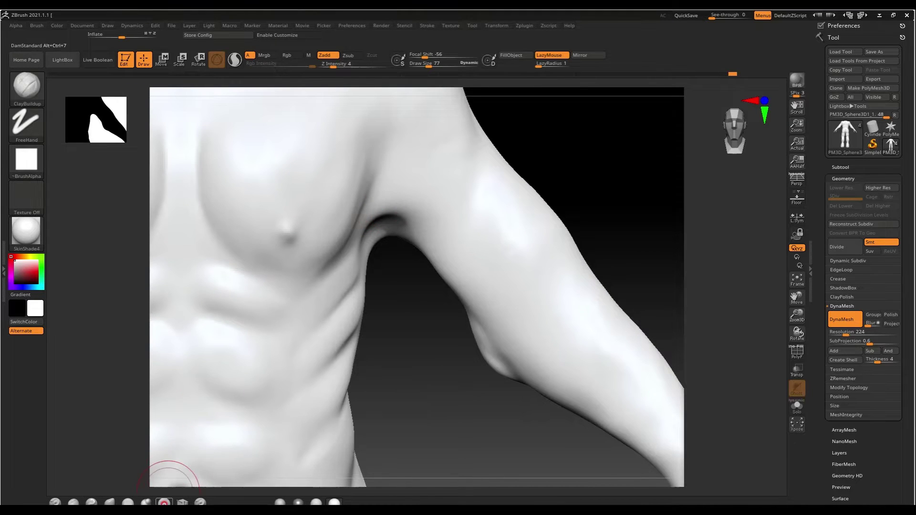
pyautogui.click(163, 502)
pyautogui.press('s')
pyautogui.moveTo(439, 180); pyautogui.dragTo(451, 180)
pyautogui.moveTo(409, 212); pyautogui.dragTo(384, 194, button='right')
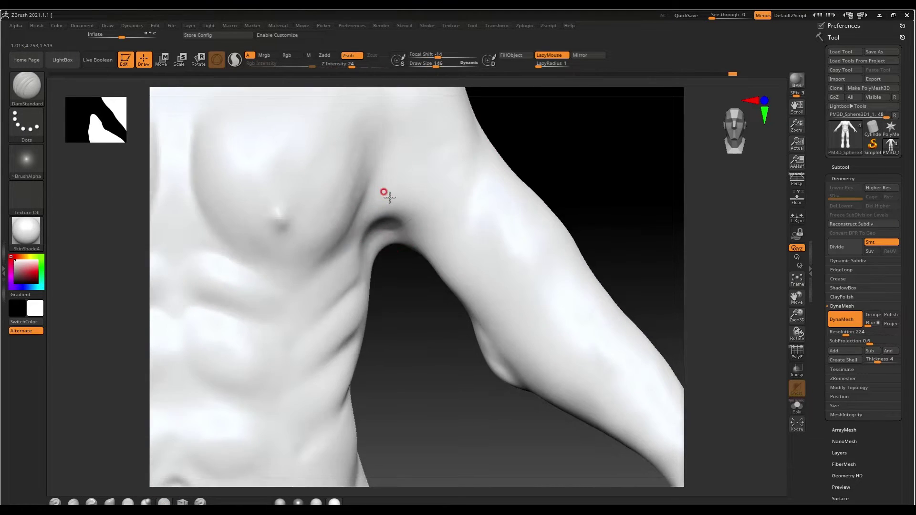
pyautogui.moveTo(382, 188); pyautogui.dragTo(382, 240)
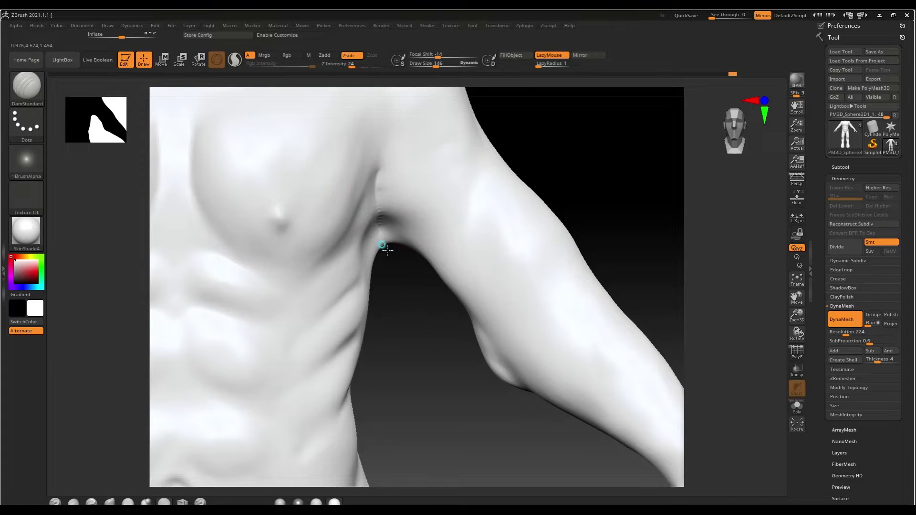
# - Extend the carved crease under the armpit between torso and upper arm, and smooth it
pyautogui.moveTo(367, 164); pyautogui.dragTo(382, 186, button='right')
pyautogui.moveTo(364, 174)
pyautogui.mouseDown()
pyautogui.moveTo(397, 249)
pyautogui.moveTo(388, 241)
pyautogui.mouseUp()
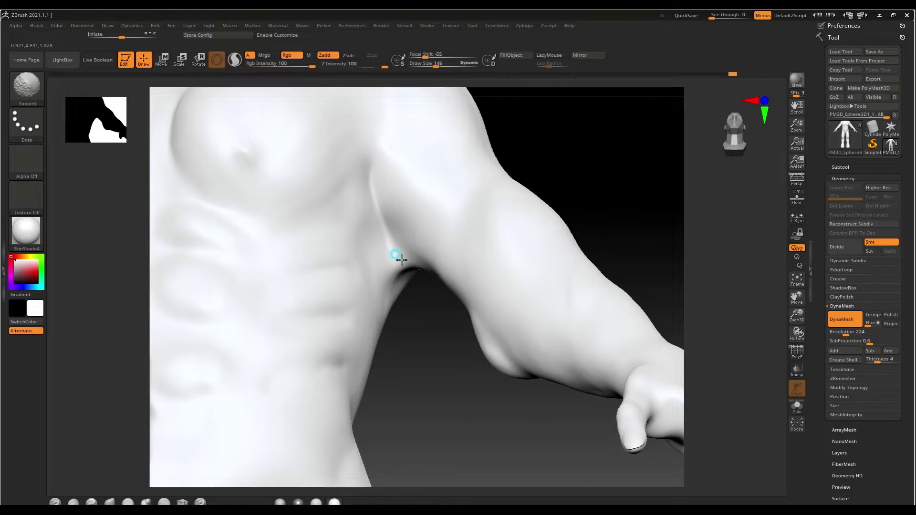
pyautogui.moveTo(368, 204); pyautogui.dragTo(363, 194, button='right')
pyautogui.keyDown('ctrl'); pyautogui.moveTo(401, 233); pyautogui.dragTo(428, 239, button='right'); pyautogui.keyUp('ctrl')
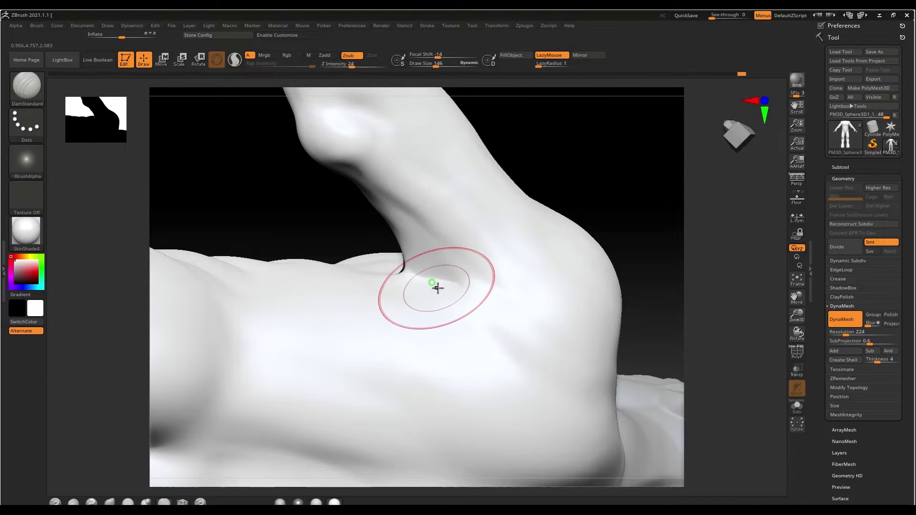
pyautogui.moveTo(437, 287); pyautogui.dragTo(441, 286, button='right')
pyautogui.press('shift')
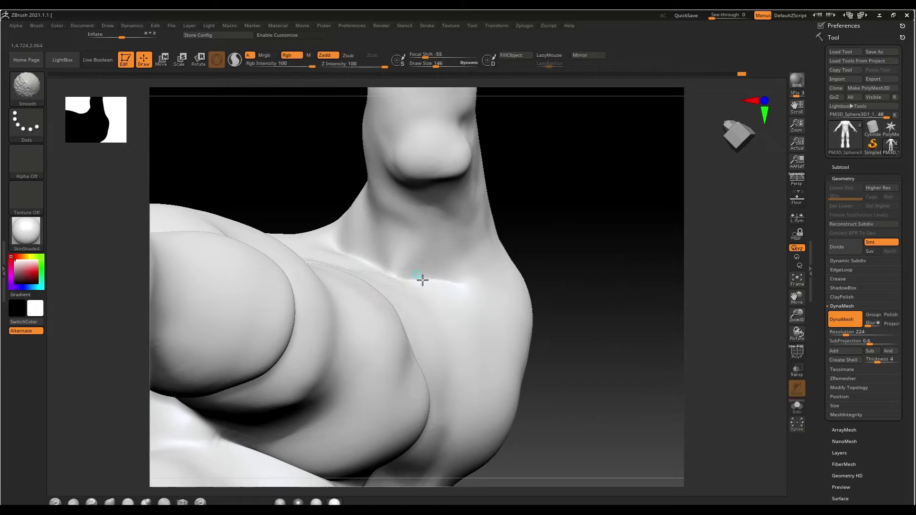
# - Adjust the inner corner of the armpit fold with the Move brush at draw size 81
pyautogui.moveTo(407, 304)
pyautogui.mouseDown(button='right')
pyautogui.moveTo(398, 274)
pyautogui.moveTo(400, 317)
pyautogui.moveTo(391, 285)
pyautogui.mouseUp(button='right')
pyautogui.press('s')
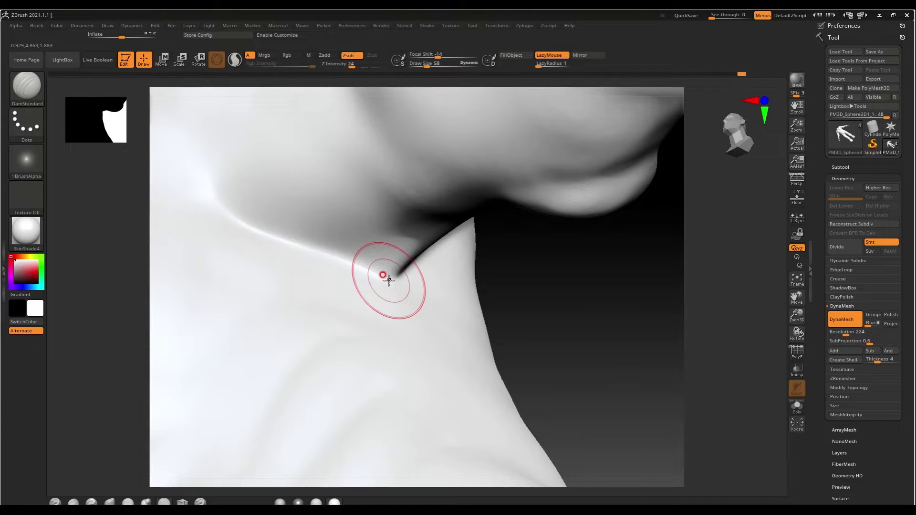
pyautogui.press('b')
pyautogui.press('m')
pyautogui.press('v')
pyautogui.moveTo(389, 280); pyautogui.dragTo(395, 277)
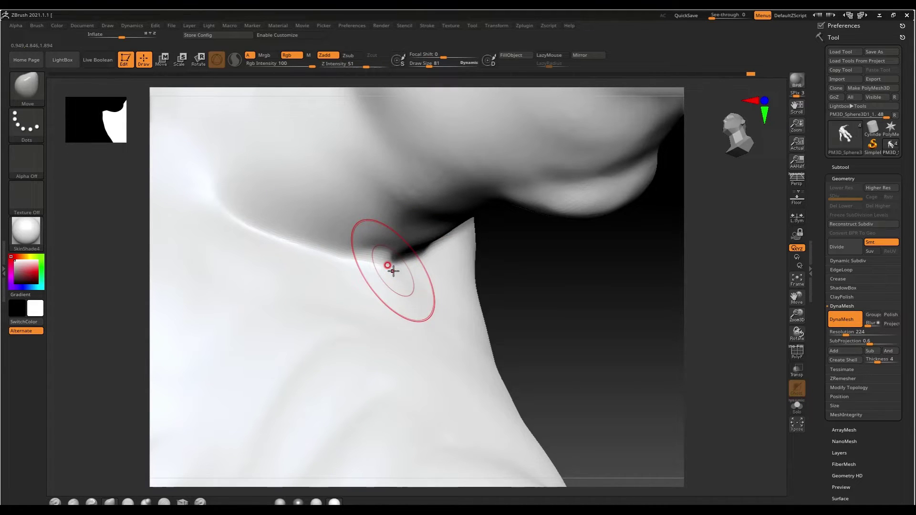
# - Rework the armpit fold with ClayBuildup strokes at draw size 95 and smooth the transition to the torso
pyautogui.press('b')
pyautogui.press('c')
pyautogui.press('b')
pyautogui.moveTo(390, 267)
pyautogui.mouseDown()
pyautogui.moveTo(406, 265)
pyautogui.moveTo(394, 250)
pyautogui.mouseUp()
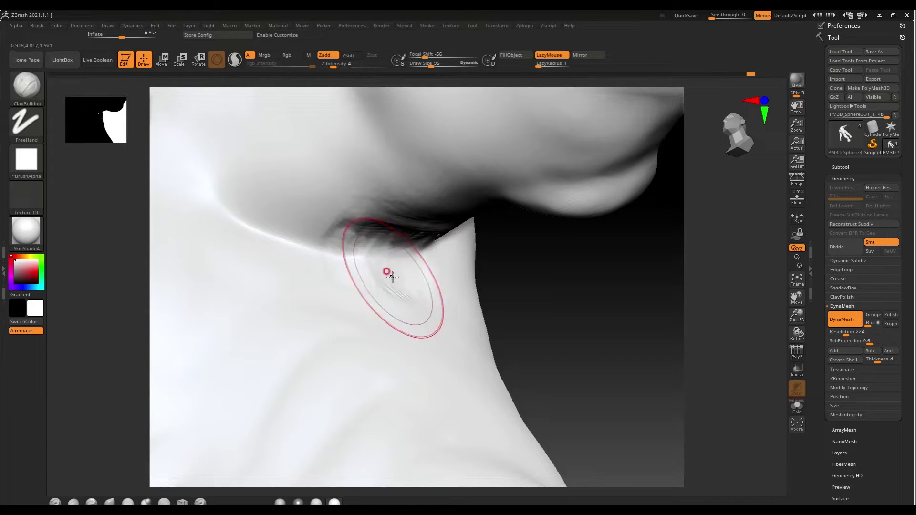
pyautogui.moveTo(392, 277)
pyautogui.keyDown('shift'); pyautogui.mouseDown()
pyautogui.moveTo(396, 235)
pyautogui.moveTo(374, 243)
pyautogui.mouseUp(); pyautogui.keyUp('shift')
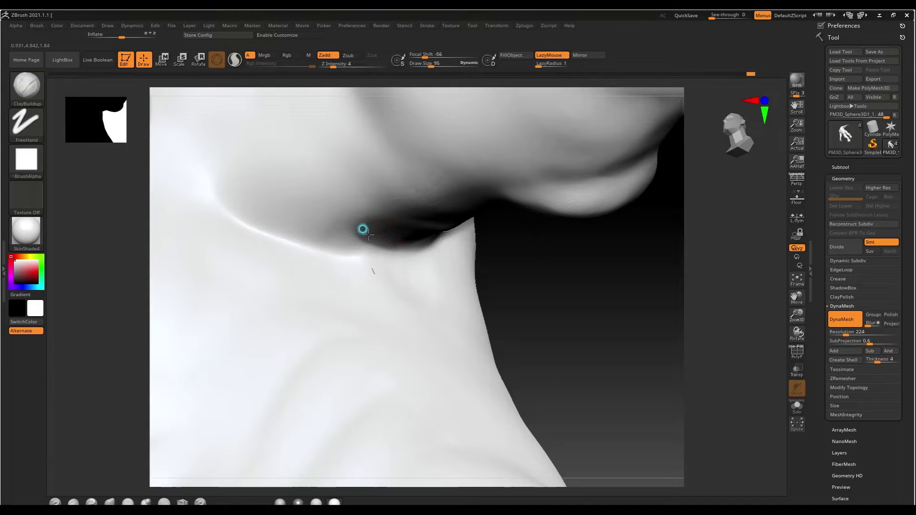
# - Sculpt the armpit hollow from below with ClayBuildup, raising the draw size to 114, and smooth the strokes
pyautogui.moveTo(386, 207)
pyautogui.mouseDown(button='right')
pyautogui.moveTo(399, 216)
pyautogui.moveTo(361, 271)
pyautogui.moveTo(366, 212)
pyautogui.moveTo(474, 194)
pyautogui.mouseUp(button='right')
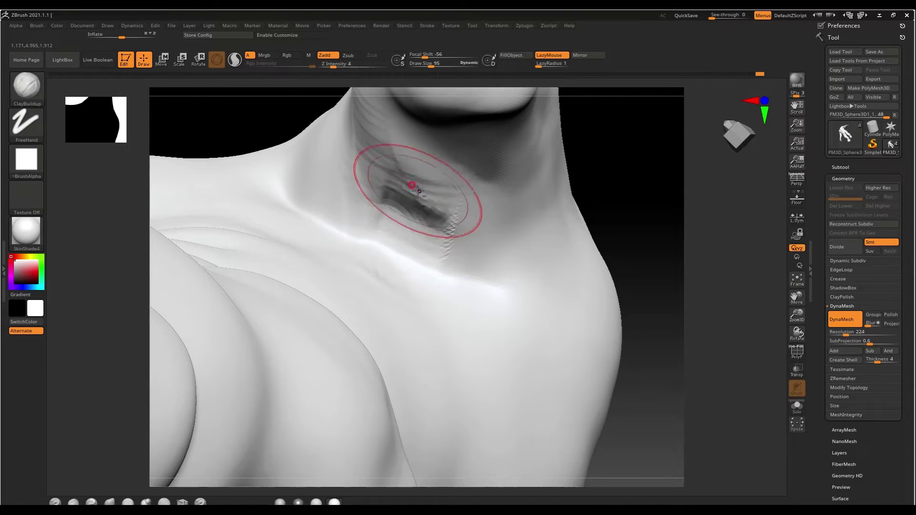
pyautogui.keyDown('shift'); pyautogui.moveTo(418, 191); pyautogui.dragTo(402, 243); pyautogui.keyUp('shift')
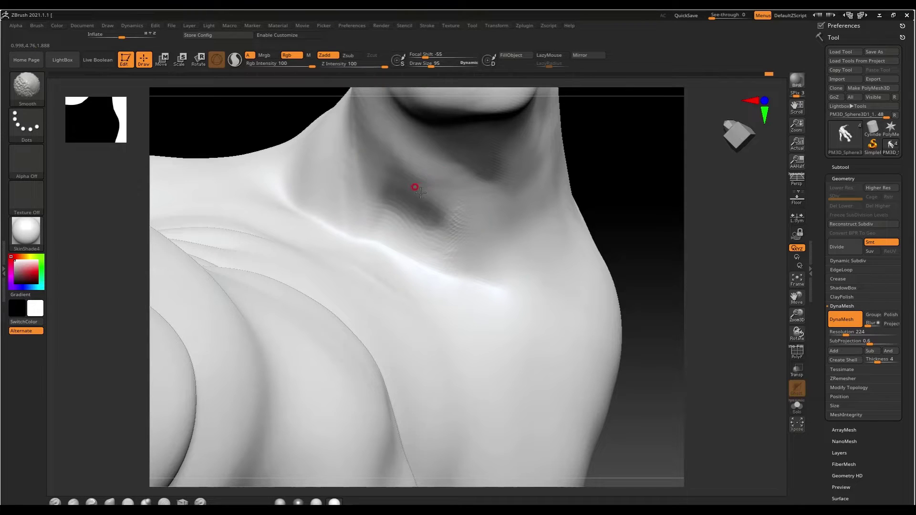
pyautogui.moveTo(420, 192); pyautogui.dragTo(420, 188)
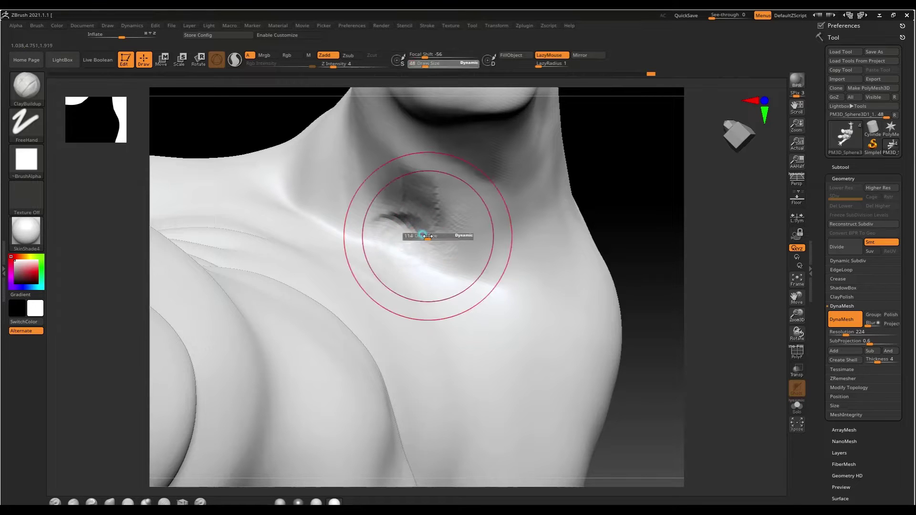
pyautogui.press('shift')
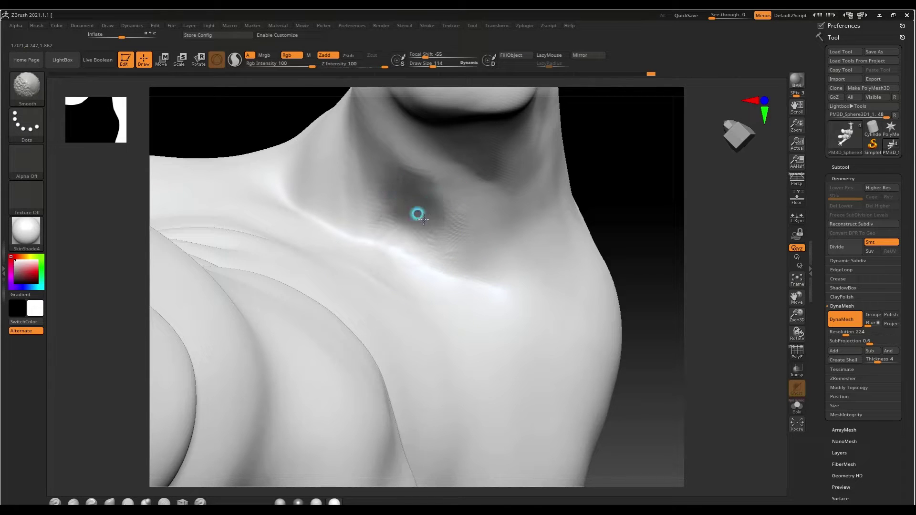
pyautogui.moveTo(395, 258)
pyautogui.mouseDown(button='right')
pyautogui.moveTo(400, 309)
pyautogui.moveTo(350, 252)
pyautogui.moveTo(351, 219)
pyautogui.mouseUp(button='right')
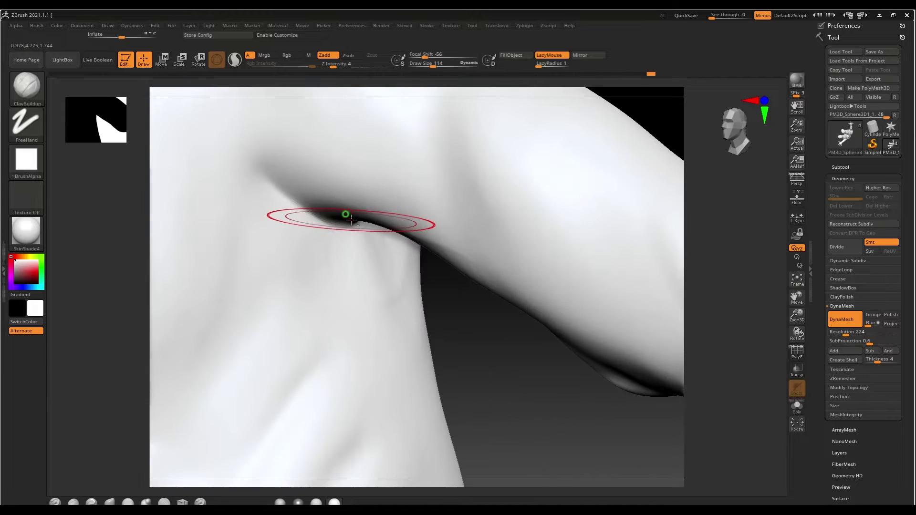
# - Add ClayBuildup strokes at draw size 90 between the lower biceps and the front of the elbow, and smooth them
pyautogui.moveTo(375, 321); pyautogui.dragTo(472, 243, button='right')
pyautogui.moveTo(491, 305)
pyautogui.mouseDown(button='right')
pyautogui.moveTo(471, 280)
pyautogui.moveTo(487, 254)
pyautogui.mouseUp(button='right')
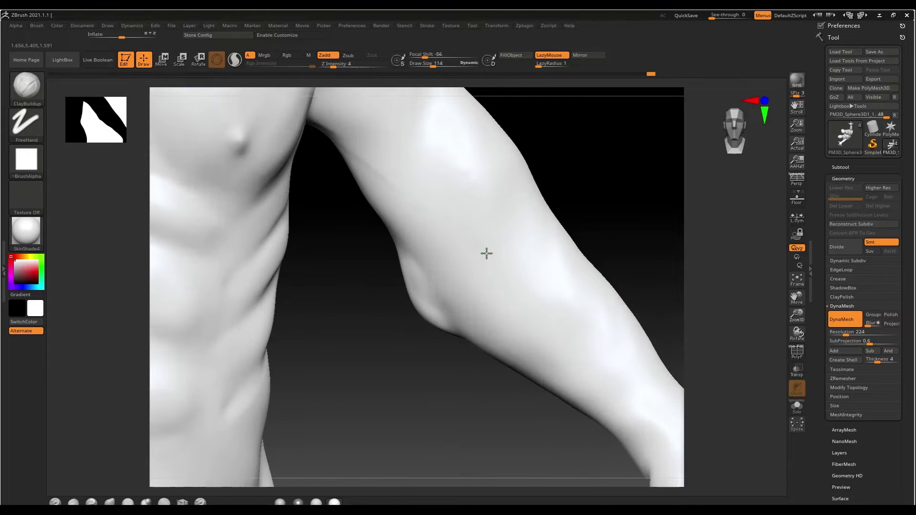
pyautogui.press('s')
pyautogui.moveTo(487, 253)
pyautogui.mouseDown()
pyautogui.moveTo(476, 302)
pyautogui.moveTo(486, 246)
pyautogui.mouseUp()
pyautogui.moveTo(515, 204)
pyautogui.keyDown('shift'); pyautogui.mouseDown()
pyautogui.moveTo(498, 268)
pyautogui.moveTo(510, 232)
pyautogui.moveTo(480, 260)
pyautogui.moveTo(498, 242)
pyautogui.mouseUp(); pyautogui.keyUp('shift')
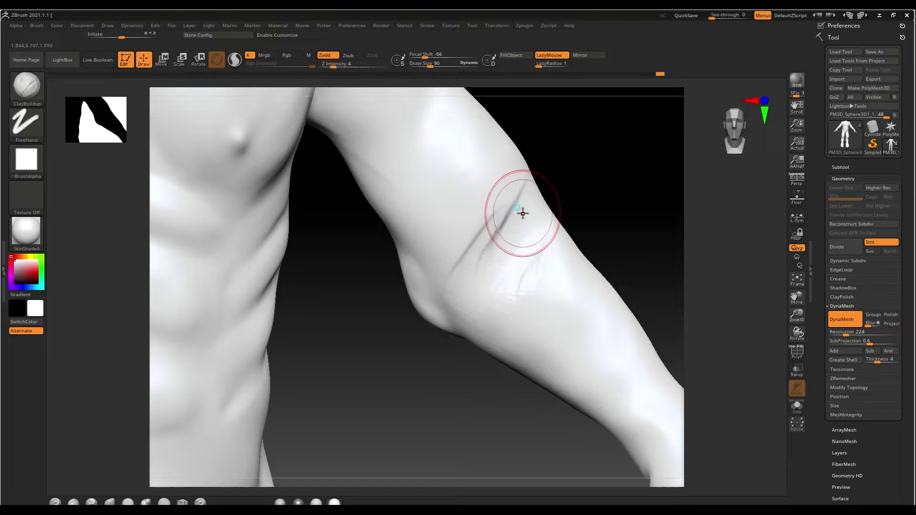
pyautogui.moveTo(520, 272)
pyautogui.mouseDown(button='right')
pyautogui.moveTo(521, 235)
pyautogui.moveTo(564, 192)
pyautogui.mouseUp(button='right')
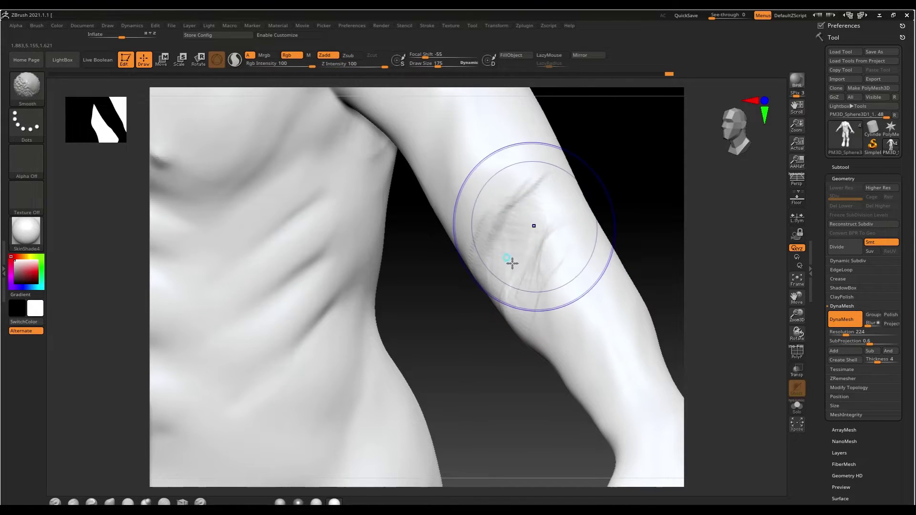
pyautogui.keyDown('shift'); pyautogui.moveTo(511, 262); pyautogui.dragTo(518, 288); pyautogui.keyUp('shift')
# - Build up the biceps and its lower edge above the elbow with ClayBuildup strokes at draw size 65
pyautogui.moveTo(506, 217)
pyautogui.mouseDown()
pyautogui.moveTo(499, 210)
pyautogui.moveTo(480, 242)
pyautogui.mouseUp()
pyautogui.moveTo(477, 129); pyautogui.dragTo(458, 192)
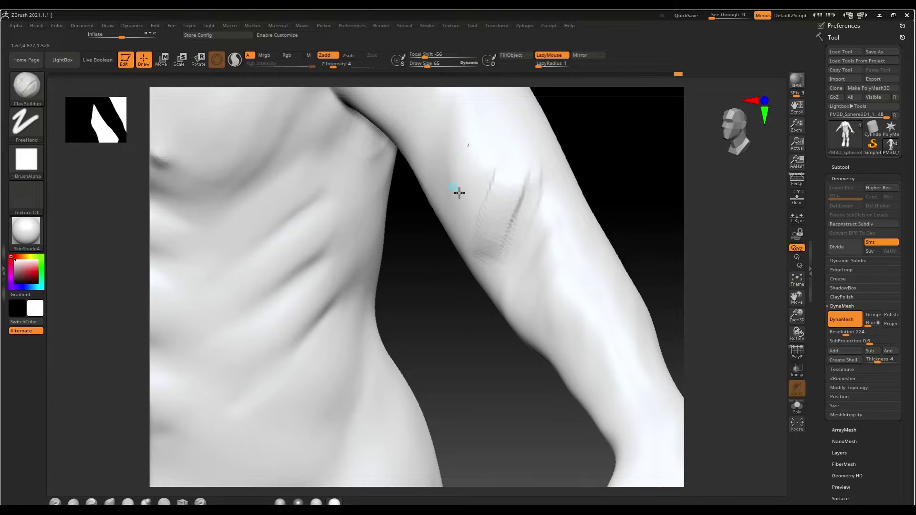
pyautogui.moveTo(451, 120); pyautogui.dragTo(441, 187)
pyautogui.moveTo(492, 134); pyautogui.dragTo(472, 210)
pyautogui.moveTo(477, 276)
pyautogui.mouseDown()
pyautogui.moveTo(468, 243)
pyautogui.moveTo(492, 254)
pyautogui.moveTo(466, 225)
pyautogui.moveTo(464, 288)
pyautogui.moveTo(382, 163)
pyautogui.mouseUp()
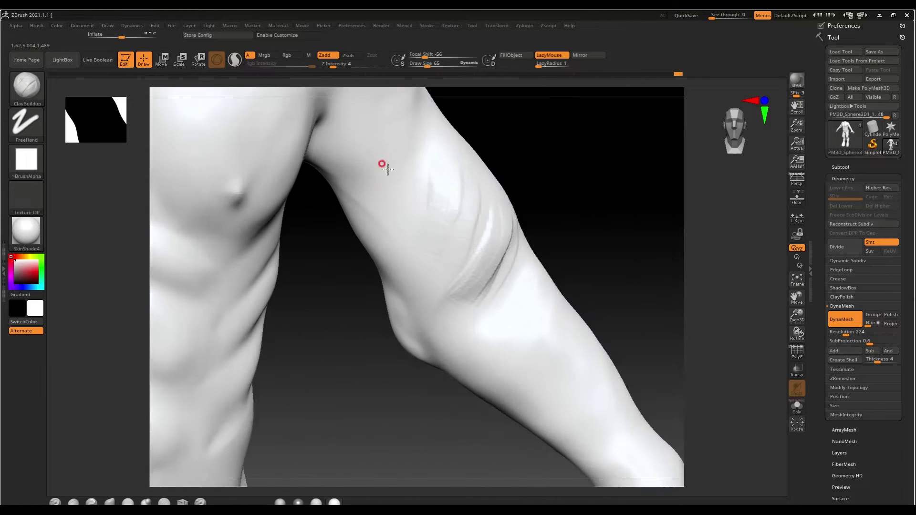
# - Fill out the biceps and inner forearm with ClayBuildup at draw size 86 and smooth them at draw size 129
pyautogui.press('s')
pyautogui.moveTo(416, 190); pyautogui.dragTo(479, 190)
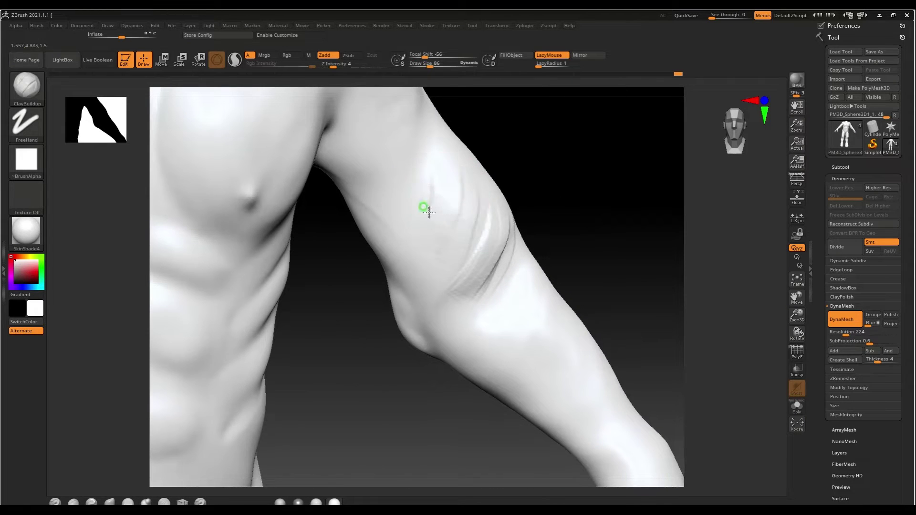
pyautogui.moveTo(425, 206)
pyautogui.mouseDown()
pyautogui.moveTo(424, 239)
pyautogui.moveTo(465, 243)
pyautogui.moveTo(462, 267)
pyautogui.moveTo(490, 275)
pyautogui.moveTo(486, 287)
pyautogui.moveTo(460, 281)
pyautogui.moveTo(448, 255)
pyautogui.moveTo(541, 323)
pyautogui.moveTo(549, 351)
pyautogui.moveTo(530, 346)
pyautogui.moveTo(566, 402)
pyautogui.moveTo(592, 408)
pyautogui.moveTo(584, 327)
pyautogui.moveTo(609, 410)
pyautogui.moveTo(602, 379)
pyautogui.moveTo(591, 397)
pyautogui.mouseUp()
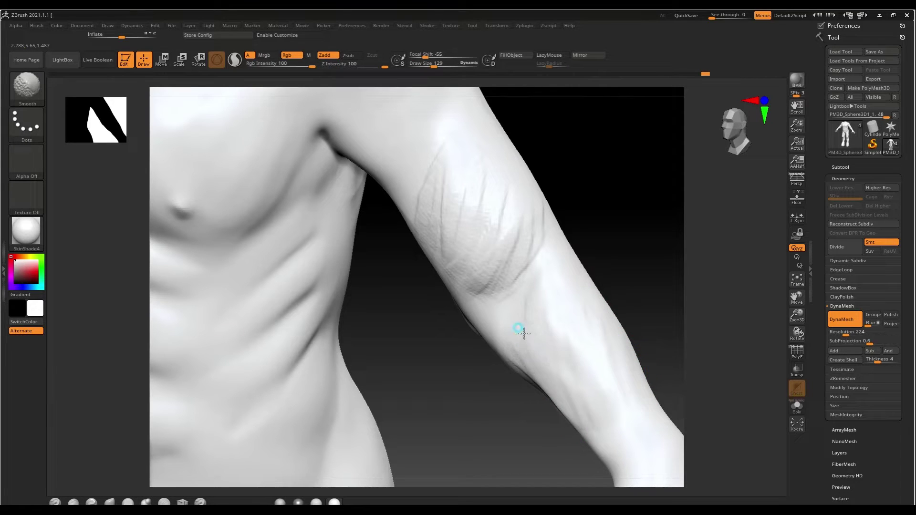
pyautogui.keyDown('shift'); pyautogui.moveTo(551, 256); pyautogui.dragTo(487, 269); pyautogui.keyUp('shift')
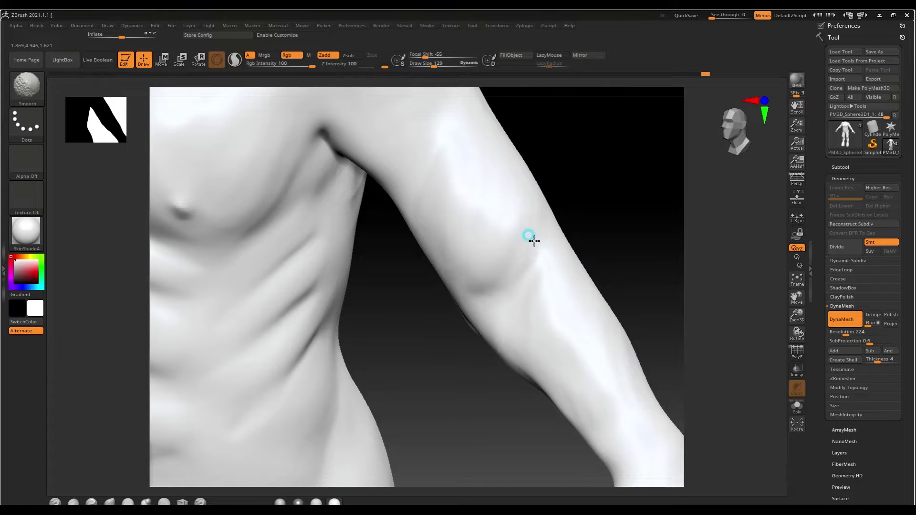
pyautogui.moveTo(501, 249)
pyautogui.mouseDown()
pyautogui.moveTo(513, 321)
pyautogui.moveTo(440, 210)
pyautogui.moveTo(523, 323)
pyautogui.moveTo(480, 302)
pyautogui.moveTo(493, 305)
pyautogui.moveTo(439, 372)
pyautogui.mouseUp()
pyautogui.moveTo(467, 317)
pyautogui.mouseDown()
pyautogui.moveTo(491, 405)
pyautogui.moveTo(490, 348)
pyautogui.moveTo(536, 231)
pyautogui.moveTo(501, 259)
pyautogui.moveTo(554, 214)
pyautogui.moveTo(576, 212)
pyautogui.moveTo(574, 232)
pyautogui.mouseUp()
# - Mask both legs up to the crotch and invert the mask so only the legs stay editable
pyautogui.press('s')
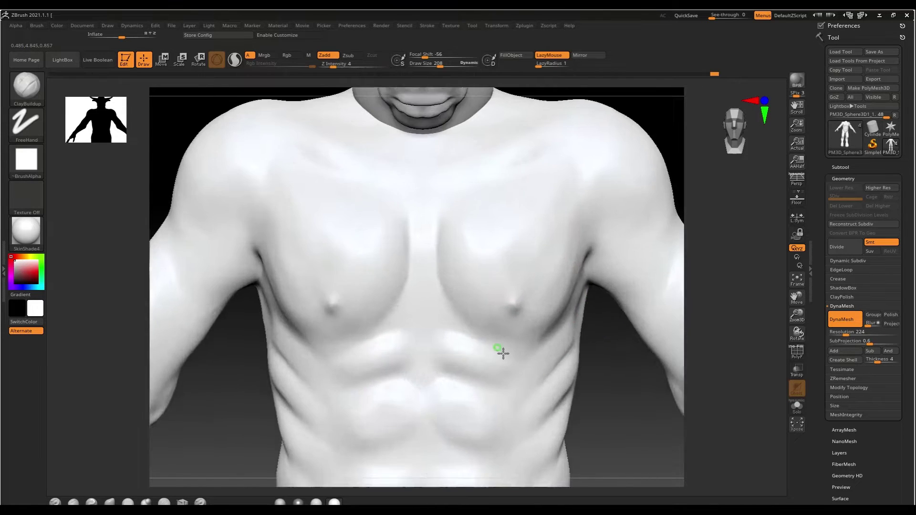
pyautogui.press('f')
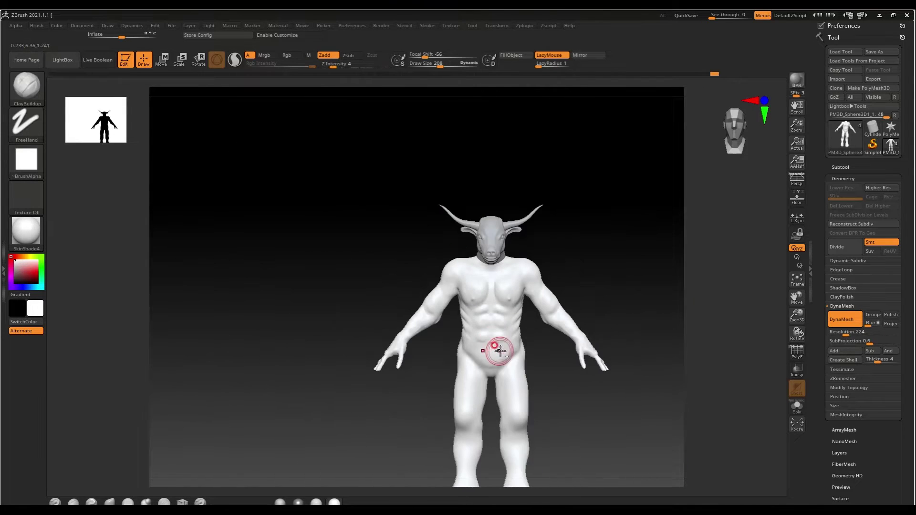
pyautogui.keyDown('alt'); pyautogui.moveTo(491, 348); pyautogui.dragTo(515, 367); pyautogui.keyUp('alt')
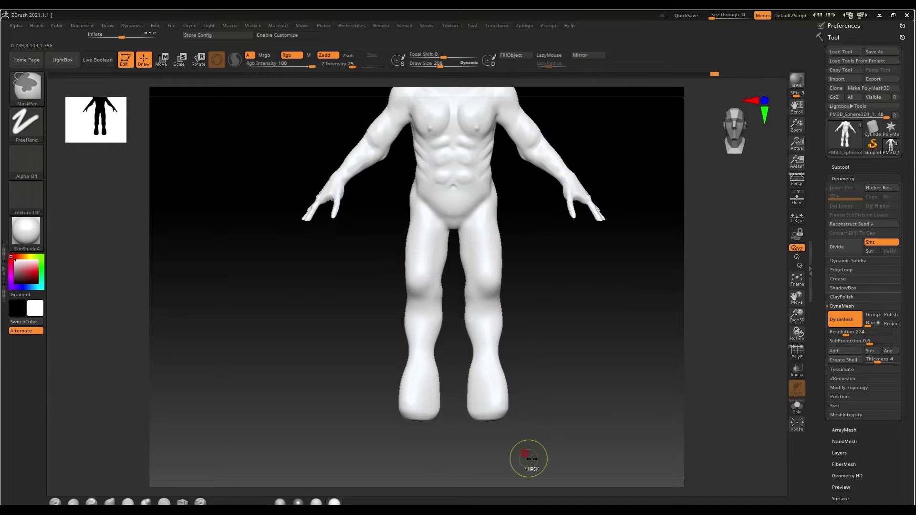
pyautogui.moveTo(528, 459)
pyautogui.keyDown('ctrl'); pyautogui.mouseDown()
pyautogui.moveTo(447, 237)
pyautogui.moveTo(491, 235)
pyautogui.moveTo(451, 229)
pyautogui.mouseUp(); pyautogui.keyUp('ctrl')
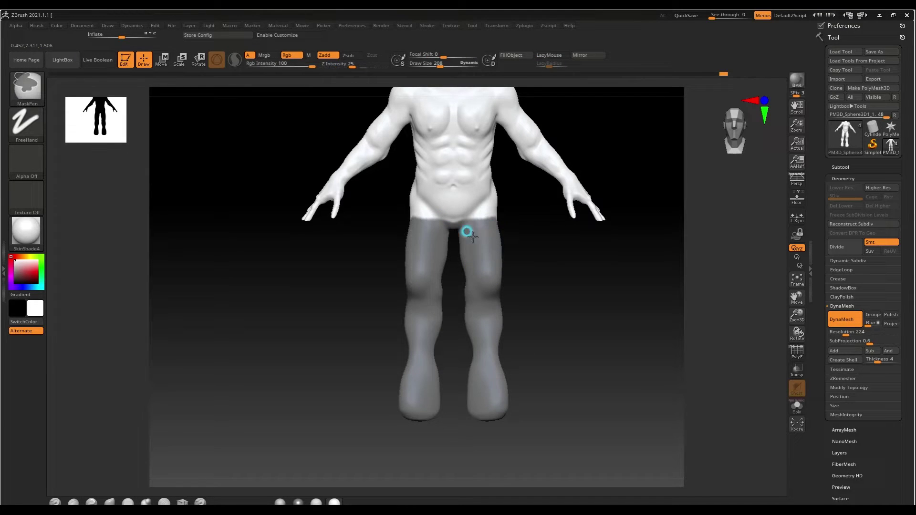
pyautogui.moveTo(486, 268)
pyautogui.mouseDown()
pyautogui.moveTo(430, 272)
pyautogui.moveTo(516, 236)
pyautogui.moveTo(493, 266)
pyautogui.mouseUp()
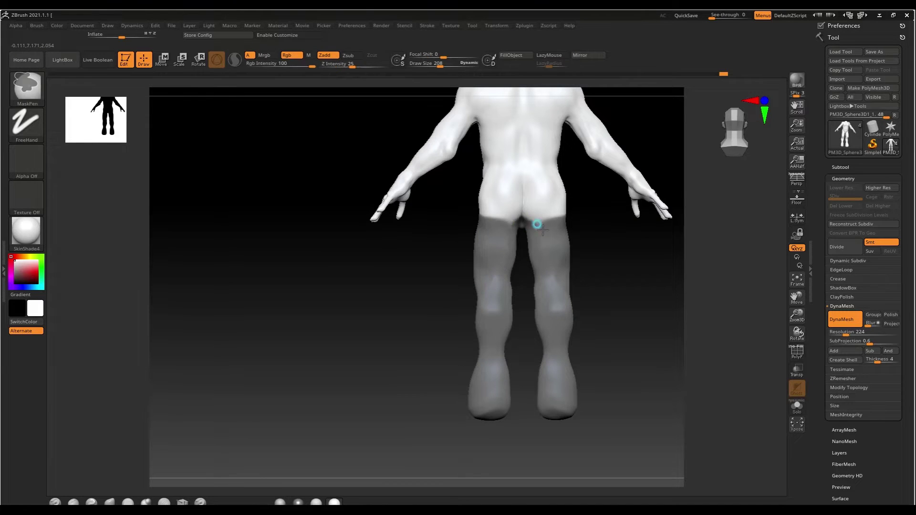
pyautogui.moveTo(567, 230); pyautogui.dragTo(554, 309)
pyautogui.keyDown('ctrl'); pyautogui.click(513, 314); pyautogui.keyUp('ctrl')
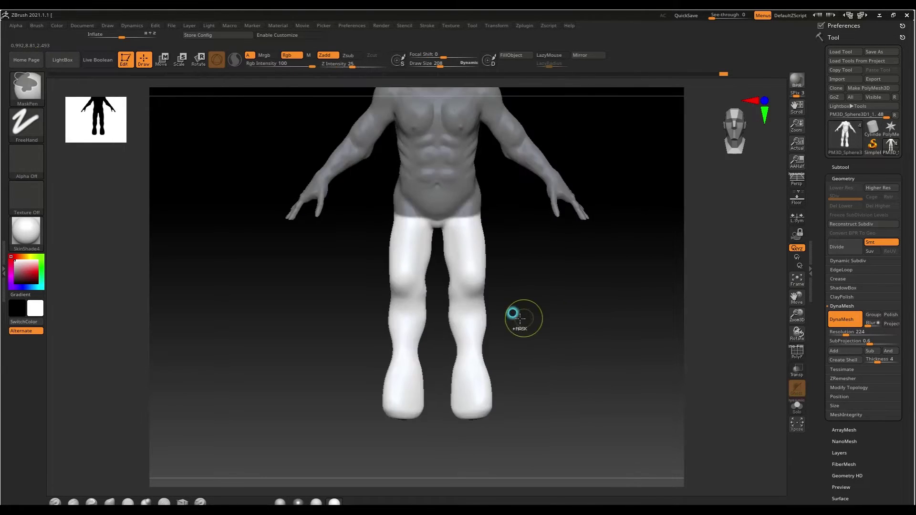
# - Scale the unmasked legs down slightly with the transform gizmo and raise them a little toward the hips
pyautogui.press('w')
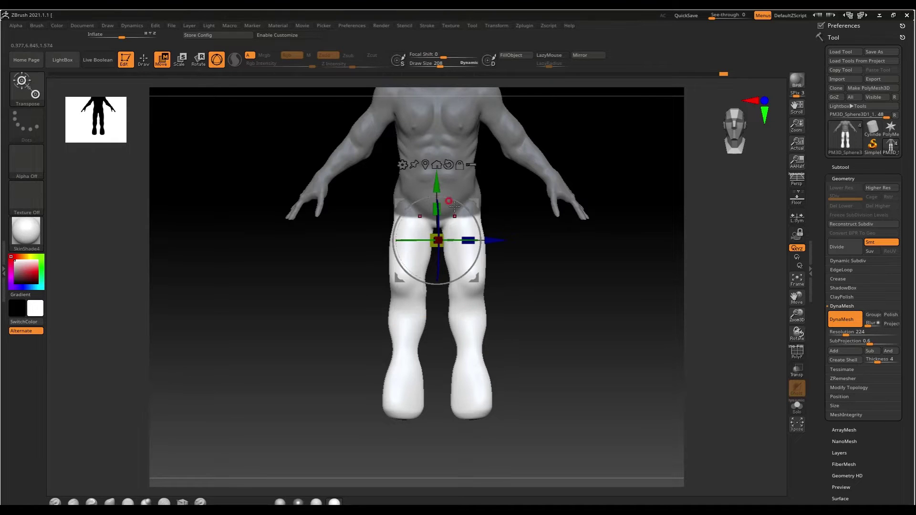
pyautogui.click(425, 170)
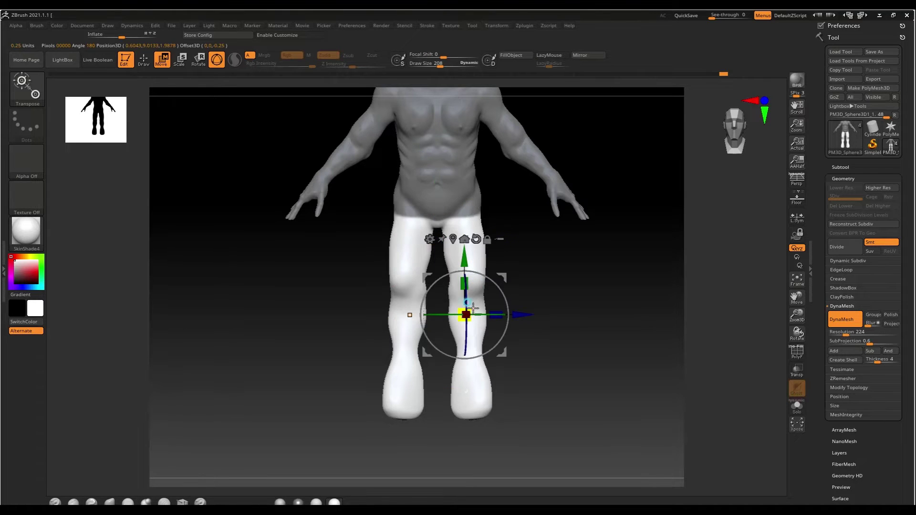
pyautogui.moveTo(473, 306); pyautogui.dragTo(470, 306)
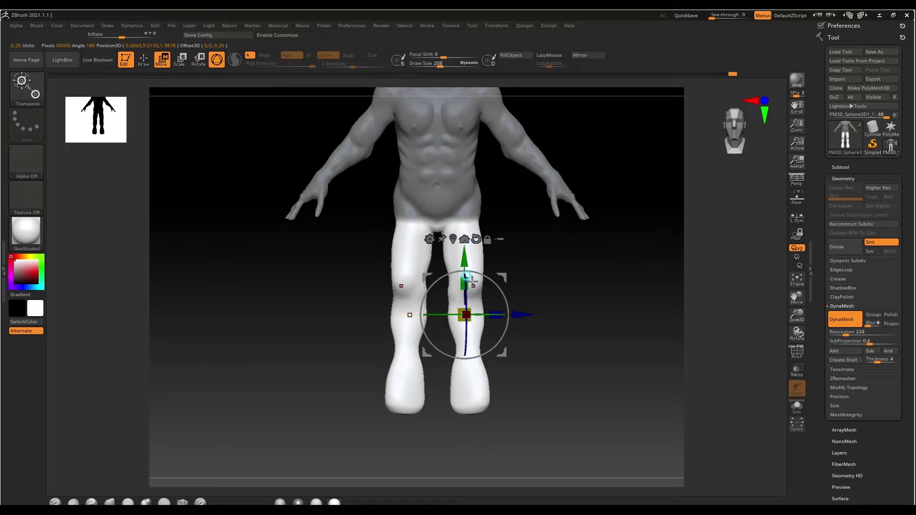
pyautogui.moveTo(464, 260); pyautogui.dragTo(463, 258)
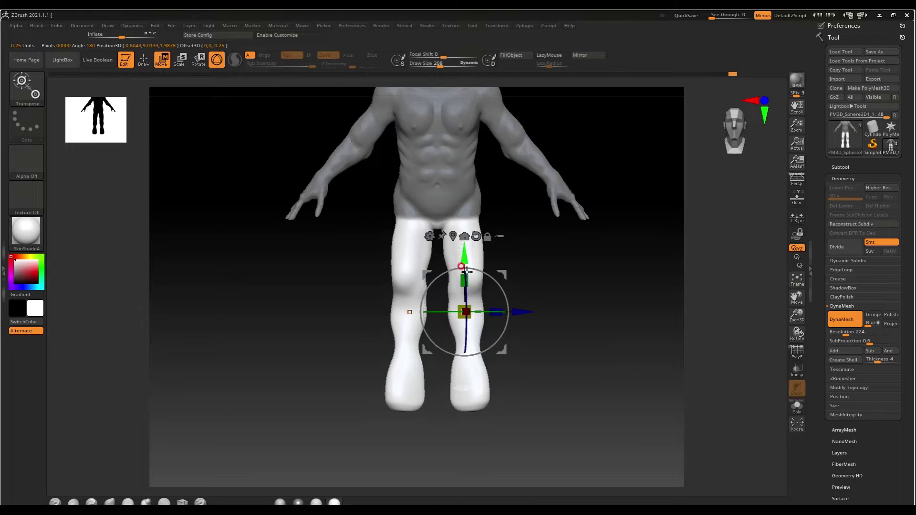
# - Clear the mask and smooth the seam left around the hips and upper thighs
pyautogui.press('q')
pyautogui.moveTo(515, 306)
pyautogui.keyDown('ctrl'); pyautogui.mouseDown()
pyautogui.moveTo(474, 280)
pyautogui.moveTo(408, 310)
pyautogui.moveTo(466, 219)
pyautogui.moveTo(466, 266)
pyautogui.moveTo(481, 196)
pyautogui.mouseUp(); pyautogui.keyUp('ctrl')
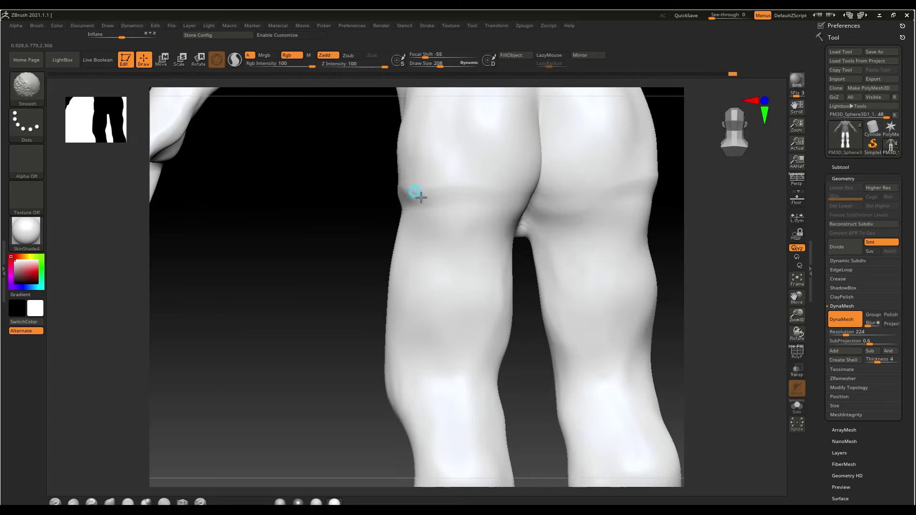
pyautogui.moveTo(409, 215); pyautogui.dragTo(398, 196)
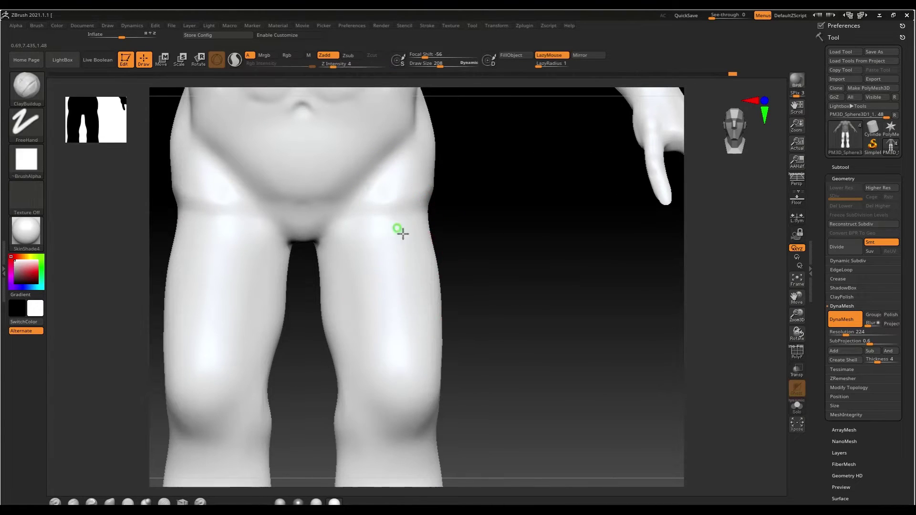
# - Build up the front and inner thighs with ClayBuildup at draw size 201 and smooth the strokes
pyautogui.moveTo(398, 229)
pyautogui.keyDown('alt'); pyautogui.mouseDown(button='right')
pyautogui.moveTo(393, 211)
pyautogui.moveTo(337, 210)
pyautogui.mouseUp(button='right'); pyautogui.keyUp('alt')
pyautogui.press('s')
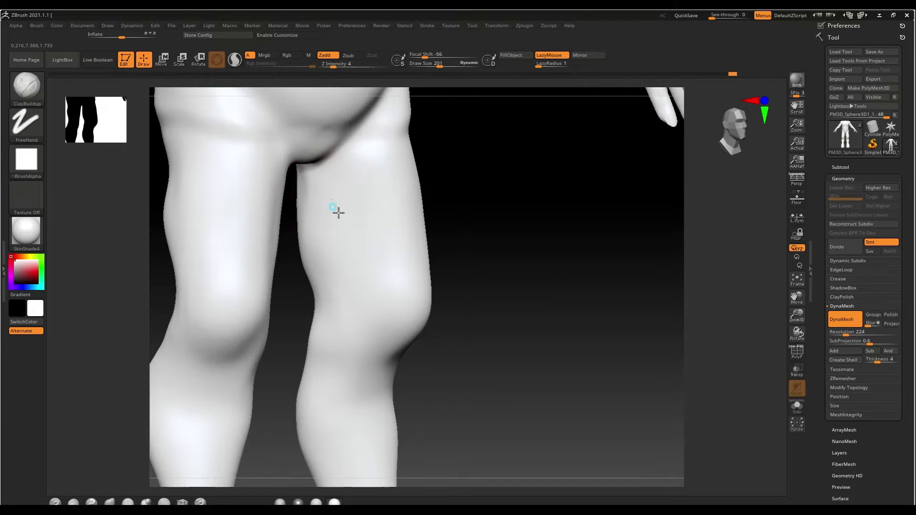
pyautogui.moveTo(337, 211)
pyautogui.mouseDown()
pyautogui.moveTo(350, 179)
pyautogui.moveTo(392, 195)
pyautogui.moveTo(312, 208)
pyautogui.moveTo(380, 201)
pyautogui.mouseUp()
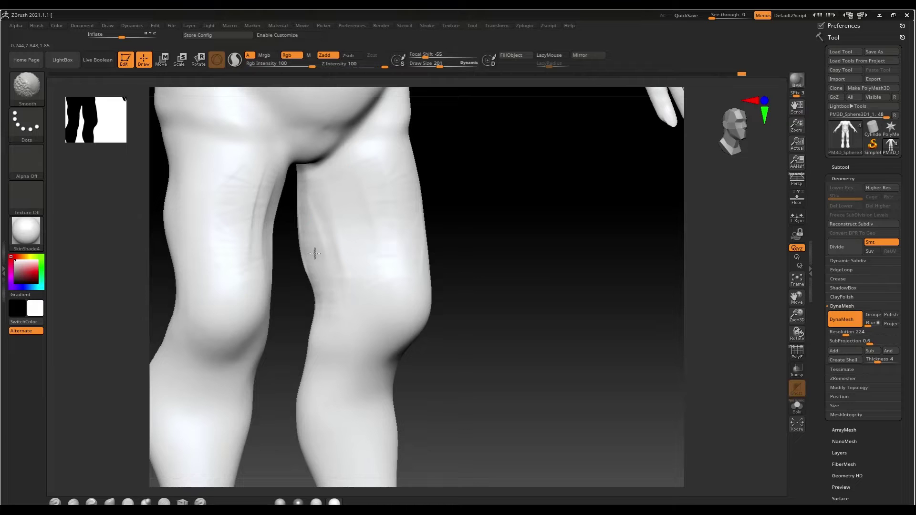
pyautogui.keyDown('shift'); pyautogui.moveTo(316, 235); pyautogui.dragTo(327, 296); pyautogui.keyUp('shift')
pyautogui.moveTo(327, 296)
pyautogui.mouseDown(button='right')
pyautogui.moveTo(394, 328)
pyautogui.moveTo(325, 324)
pyautogui.moveTo(239, 220)
pyautogui.mouseUp(button='right')
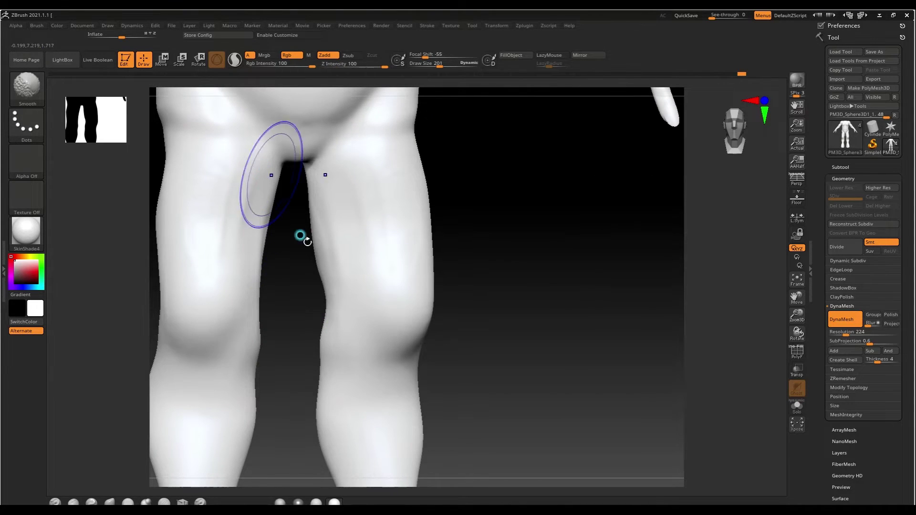
# - Add muscle volume to the inner calves and shins with ClayBuildup at draw size 146
pyautogui.moveTo(329, 245)
pyautogui.mouseDown(button='right')
pyautogui.moveTo(334, 281)
pyautogui.moveTo(352, 305)
pyautogui.moveTo(334, 303)
pyautogui.mouseUp(button='right')
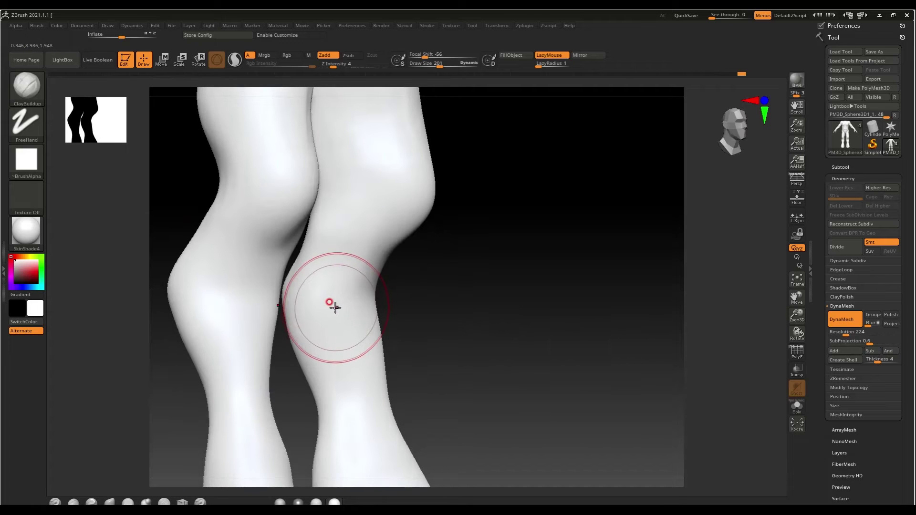
pyautogui.press('s')
pyautogui.moveTo(331, 308)
pyautogui.mouseDown()
pyautogui.moveTo(360, 341)
pyautogui.moveTo(311, 292)
pyautogui.moveTo(305, 318)
pyautogui.moveTo(321, 310)
pyautogui.moveTo(337, 347)
pyautogui.moveTo(352, 351)
pyautogui.mouseUp()
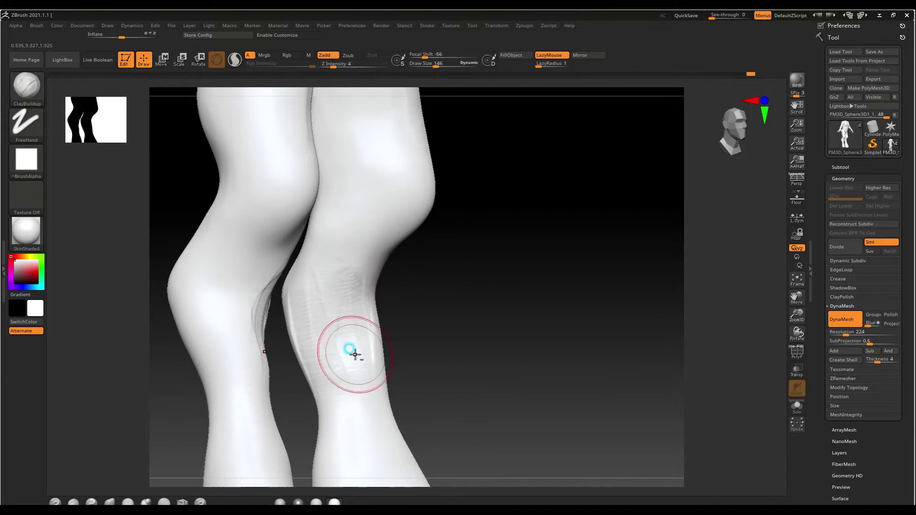
pyautogui.moveTo(351, 351)
pyautogui.mouseDown(button='right')
pyautogui.moveTo(350, 377)
pyautogui.moveTo(333, 368)
pyautogui.moveTo(394, 335)
pyautogui.moveTo(408, 379)
pyautogui.mouseUp(button='right')
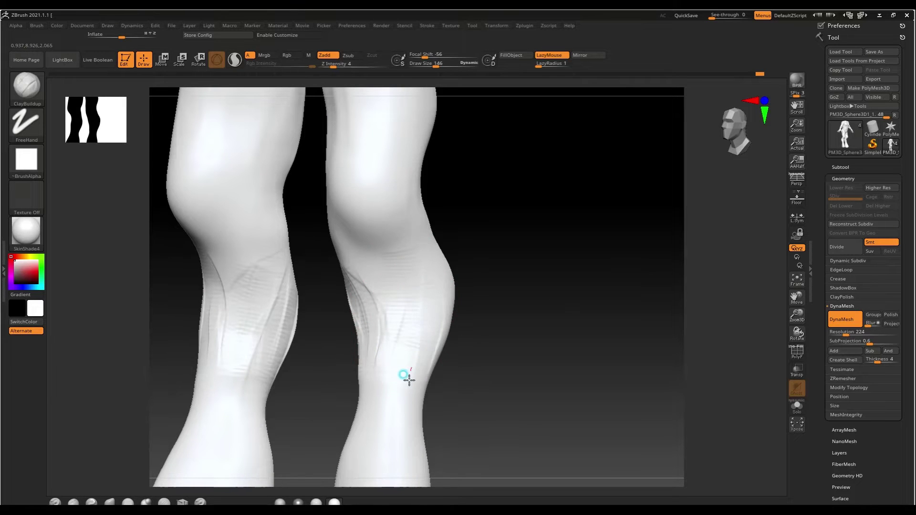
# - Shape the outer and back calf muscles down to the ankles with ClayBuildup at draw size 146, filling in the upper shins
pyautogui.moveTo(431, 350)
pyautogui.mouseDown(button='right')
pyautogui.moveTo(374, 389)
pyautogui.moveTo(458, 302)
pyautogui.mouseUp(button='right')
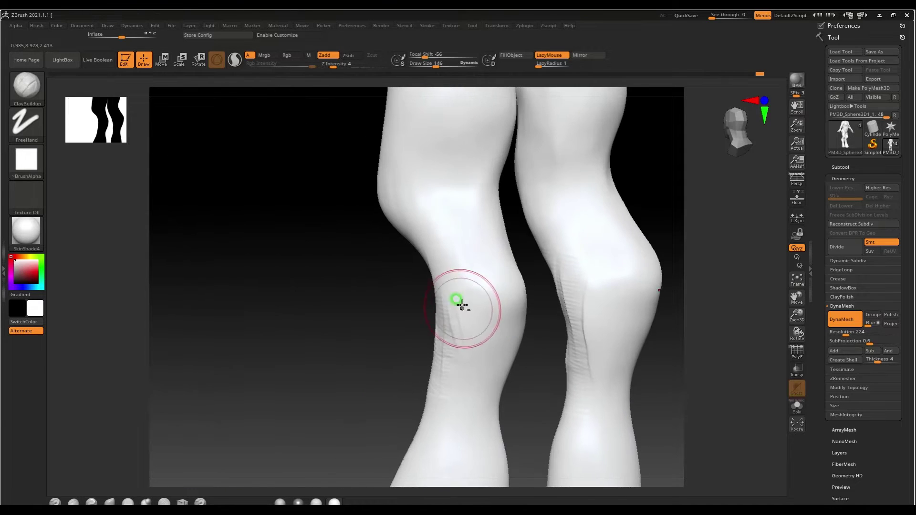
pyautogui.moveTo(460, 369)
pyautogui.mouseDown()
pyautogui.moveTo(485, 370)
pyautogui.moveTo(507, 321)
pyautogui.moveTo(492, 377)
pyautogui.mouseUp()
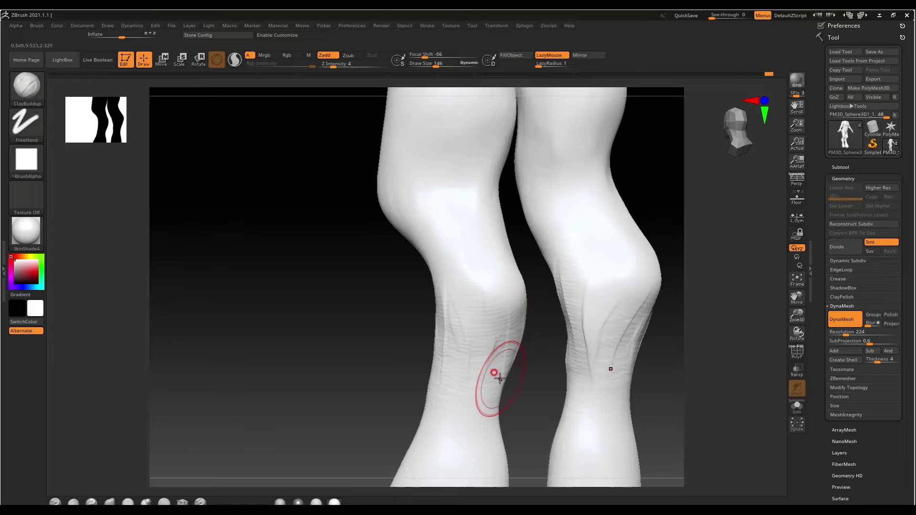
pyautogui.moveTo(493, 376); pyautogui.dragTo(486, 362, button='right')
pyautogui.moveTo(487, 362)
pyautogui.mouseDown()
pyautogui.moveTo(515, 307)
pyautogui.moveTo(508, 352)
pyautogui.moveTo(492, 373)
pyautogui.mouseUp()
pyautogui.moveTo(450, 351)
pyautogui.mouseDown()
pyautogui.moveTo(511, 344)
pyautogui.moveTo(520, 311)
pyautogui.moveTo(515, 388)
pyautogui.mouseUp()
pyautogui.moveTo(515, 388)
pyautogui.mouseDown(button='right')
pyautogui.moveTo(536, 407)
pyautogui.moveTo(525, 382)
pyautogui.mouseUp(button='right')
pyautogui.moveTo(525, 382)
pyautogui.mouseDown()
pyautogui.moveTo(486, 409)
pyautogui.moveTo(486, 368)
pyautogui.moveTo(469, 382)
pyautogui.mouseUp()
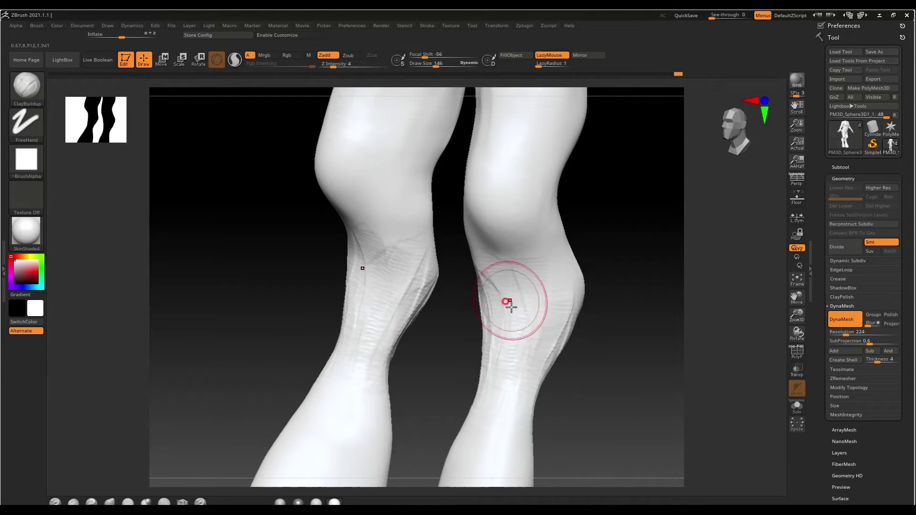
pyautogui.moveTo(507, 302)
pyautogui.mouseDown()
pyautogui.moveTo(535, 337)
pyautogui.moveTo(484, 327)
pyautogui.mouseUp()
# - Smooth the sculpted calves and shins at draw size 314
pyautogui.press('shift')
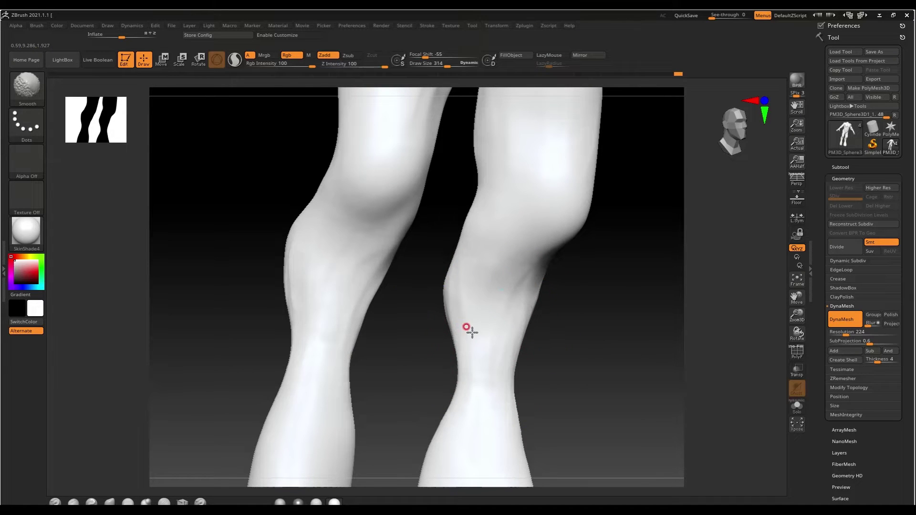
pyautogui.moveTo(472, 333)
pyautogui.mouseDown()
pyautogui.moveTo(420, 342)
pyautogui.moveTo(531, 354)
pyautogui.mouseUp()
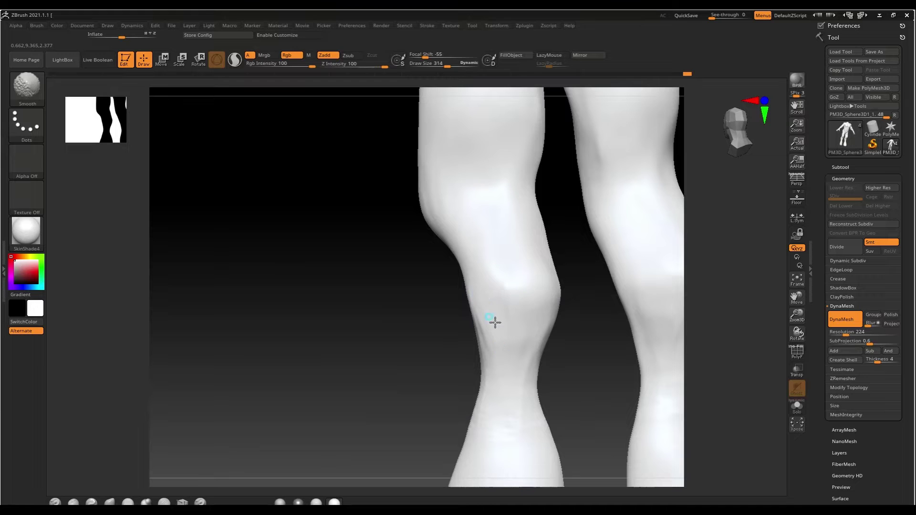
pyautogui.moveTo(466, 314)
pyautogui.mouseDown()
pyautogui.moveTo(497, 382)
pyautogui.moveTo(547, 374)
pyautogui.moveTo(474, 389)
pyautogui.moveTo(496, 265)
pyautogui.moveTo(496, 373)
pyautogui.moveTo(486, 344)
pyautogui.mouseUp()
# - Carve a crease across the front of the lower legs above the hooves with DamStandard at draw size 73
pyautogui.press('s')
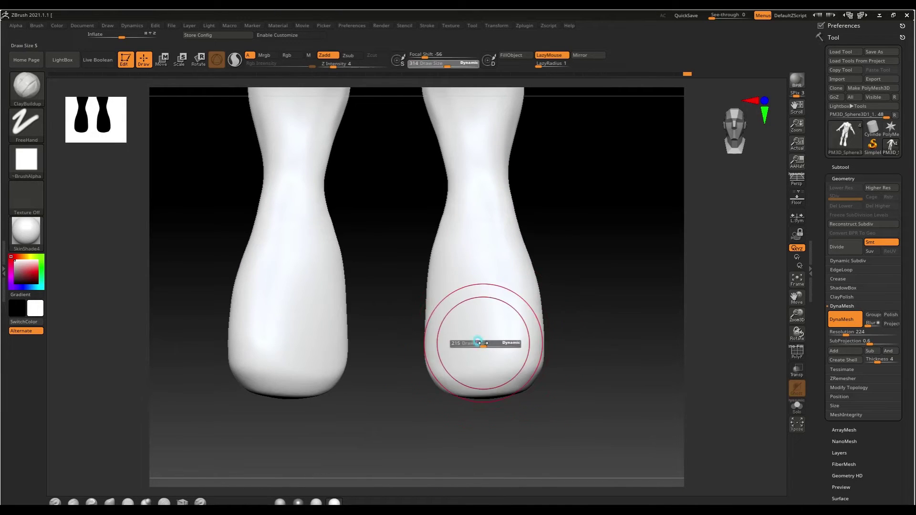
pyautogui.click(165, 502)
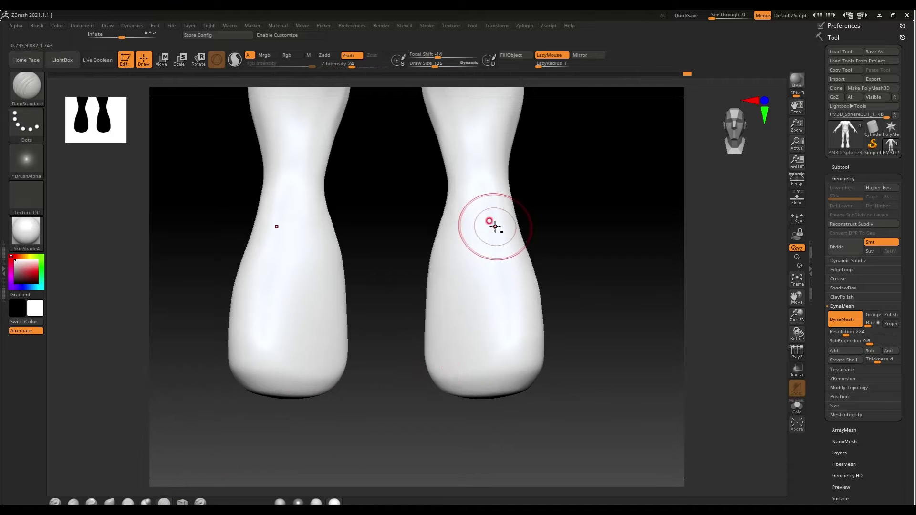
pyautogui.moveTo(491, 225)
pyautogui.mouseDown()
pyautogui.moveTo(493, 321)
pyautogui.moveTo(510, 332)
pyautogui.moveTo(531, 313)
pyautogui.moveTo(545, 300)
pyautogui.moveTo(496, 315)
pyautogui.moveTo(422, 300)
pyautogui.moveTo(507, 312)
pyautogui.mouseUp()
pyautogui.press('s')
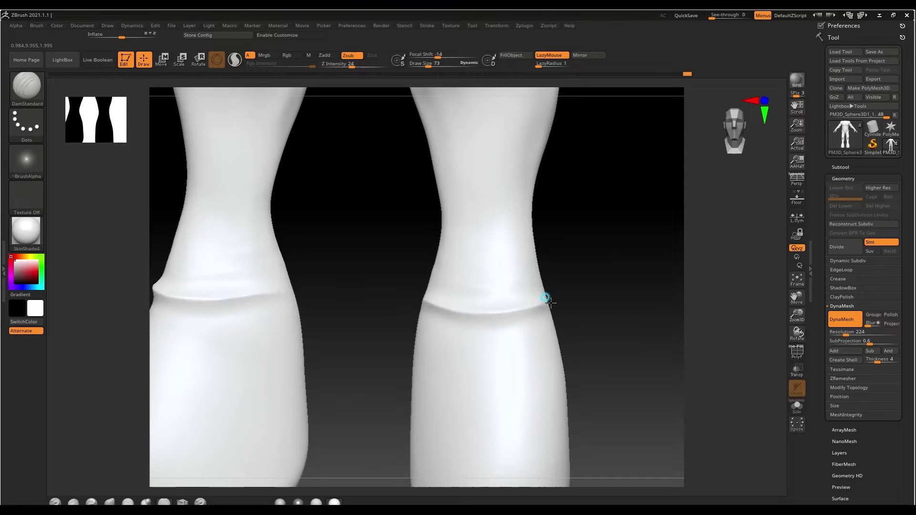
pyautogui.moveTo(529, 351); pyautogui.dragTo(472, 309, button='right')
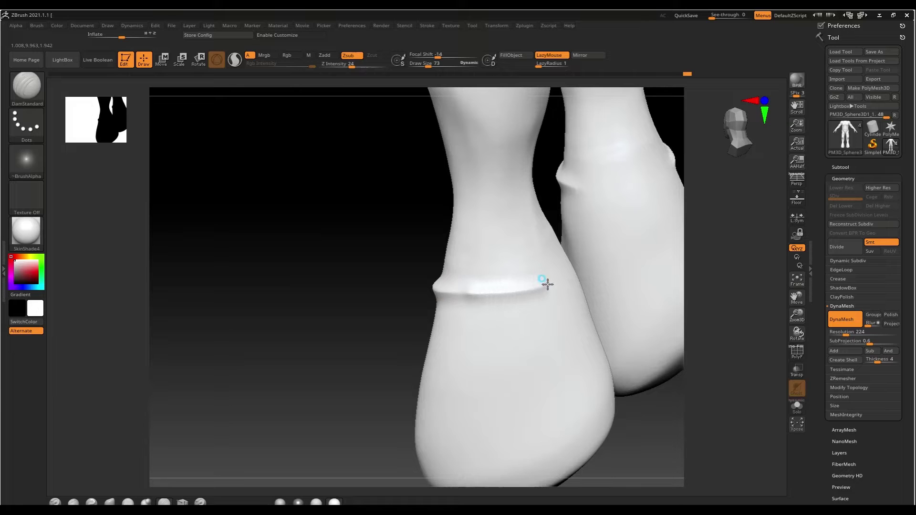
# - Continue the DamStandard crease around the back and inner side of each hoof's upper edge and smooth its ridge
pyautogui.moveTo(429, 285); pyautogui.dragTo(553, 277, button='right')
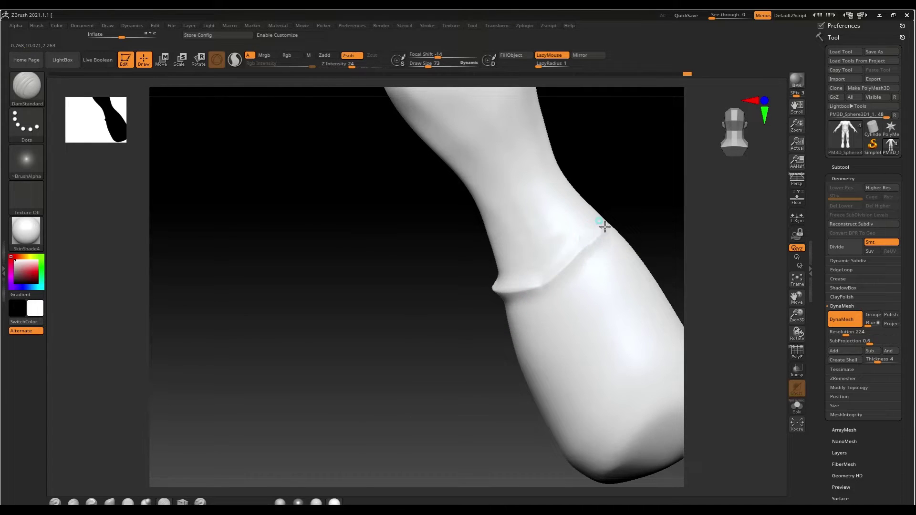
pyautogui.moveTo(554, 273); pyautogui.dragTo(553, 245, button='right')
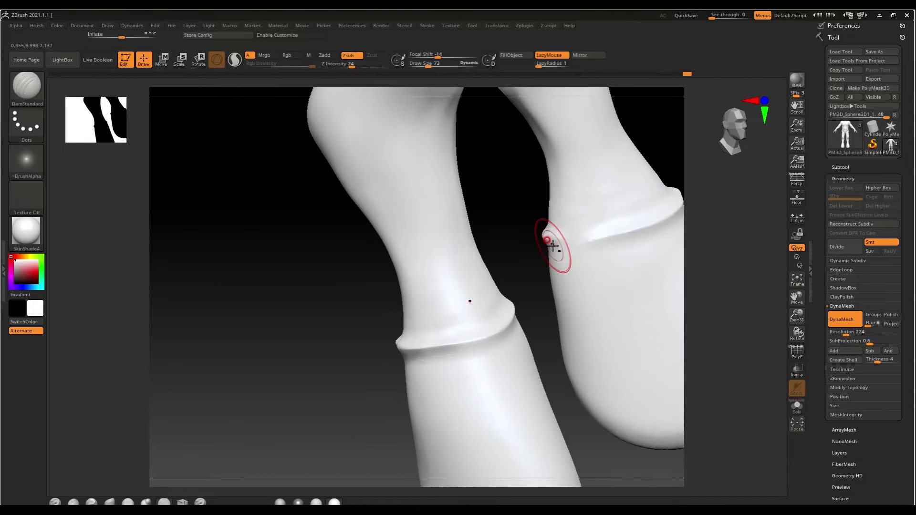
pyautogui.keyDown('shift'); pyautogui.moveTo(596, 241); pyautogui.dragTo(564, 244); pyautogui.keyUp('shift')
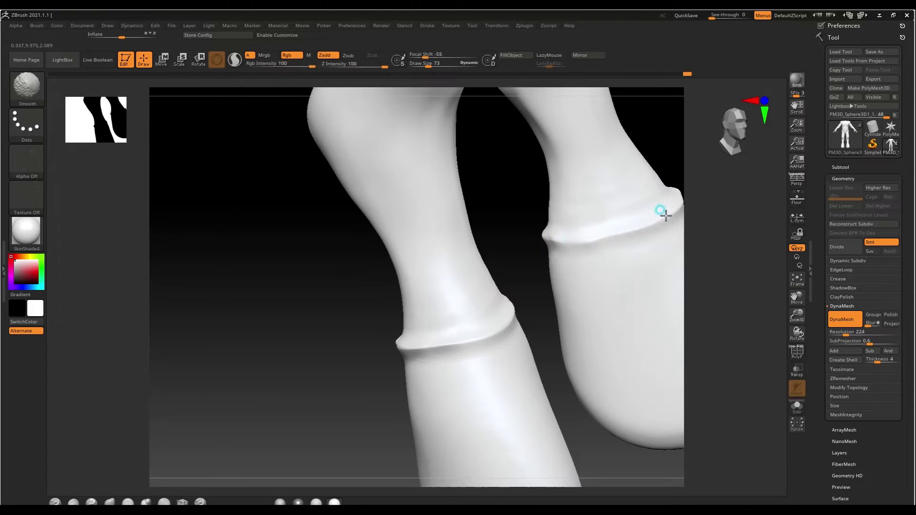
pyautogui.moveTo(526, 235)
pyautogui.mouseDown(button='right')
pyautogui.moveTo(603, 250)
pyautogui.moveTo(487, 293)
pyautogui.moveTo(497, 311)
pyautogui.moveTo(537, 244)
pyautogui.mouseUp(button='right')
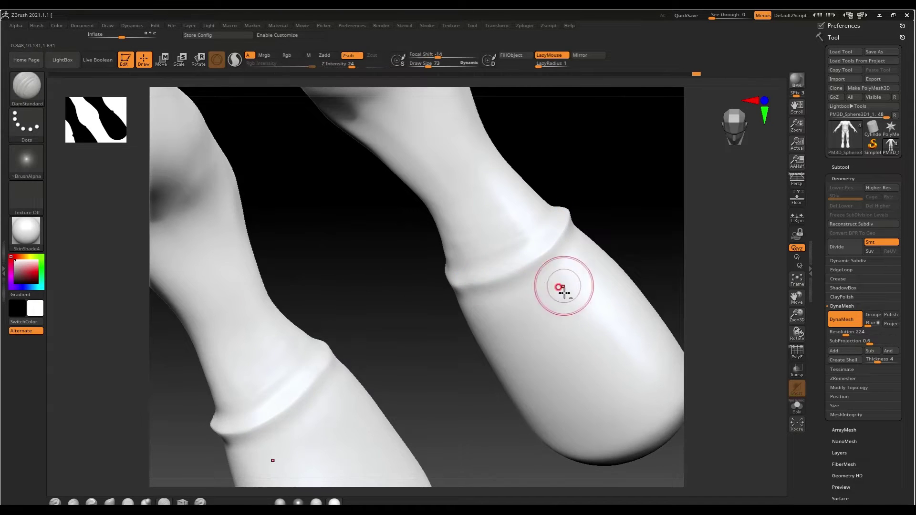
# - Carve a lengthwise cleft down the front of the hooves with DamStandard at draw size 73 and smooth its lower end
pyautogui.moveTo(562, 286); pyautogui.dragTo(527, 292, button='right')
pyautogui.moveTo(549, 275)
pyautogui.mouseDown()
pyautogui.moveTo(595, 317)
pyautogui.moveTo(621, 362)
pyautogui.moveTo(604, 352)
pyautogui.moveTo(627, 378)
pyautogui.mouseUp()
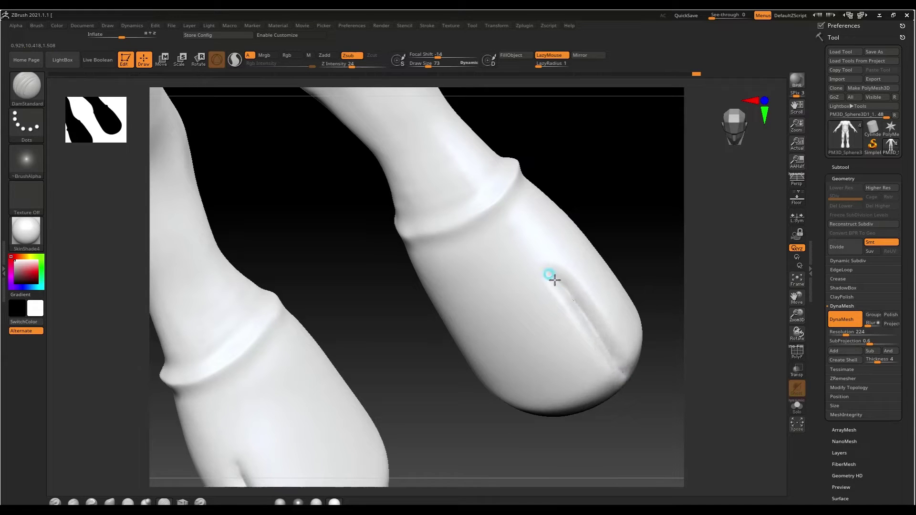
pyautogui.press('shift')
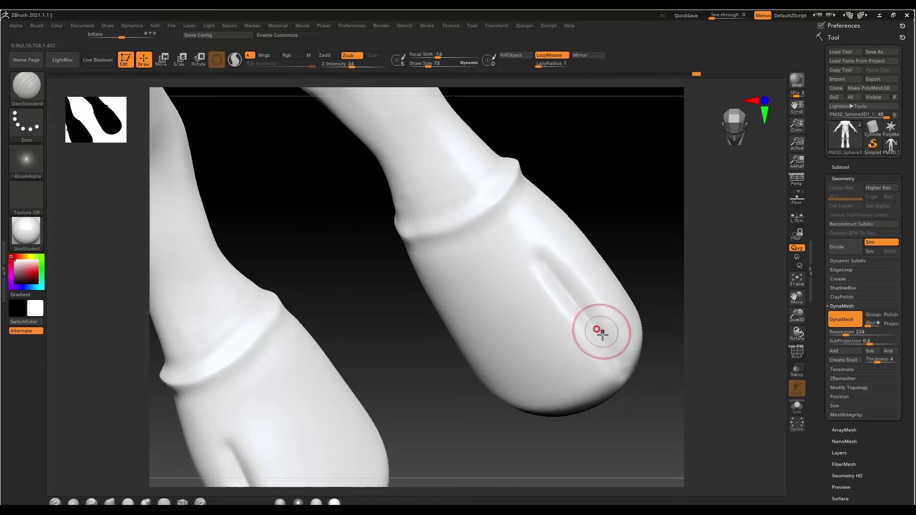
# - Deepen the cleft down to the hoof tips with more DamStandard strokes and smooth its edges
pyautogui.moveTo(596, 327); pyautogui.dragTo(587, 337, button='right')
pyautogui.moveTo(544, 262); pyautogui.dragTo(619, 371)
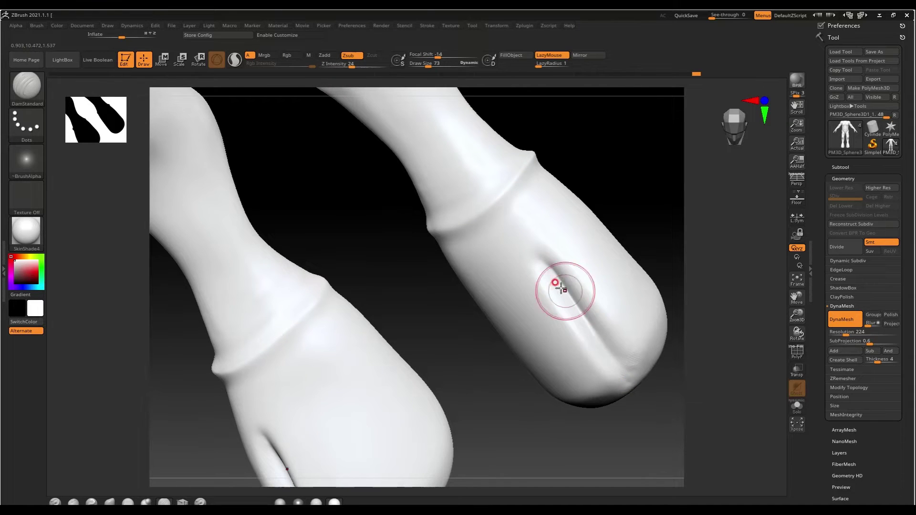
pyautogui.moveTo(556, 286); pyautogui.dragTo(603, 339)
pyautogui.press('shift')
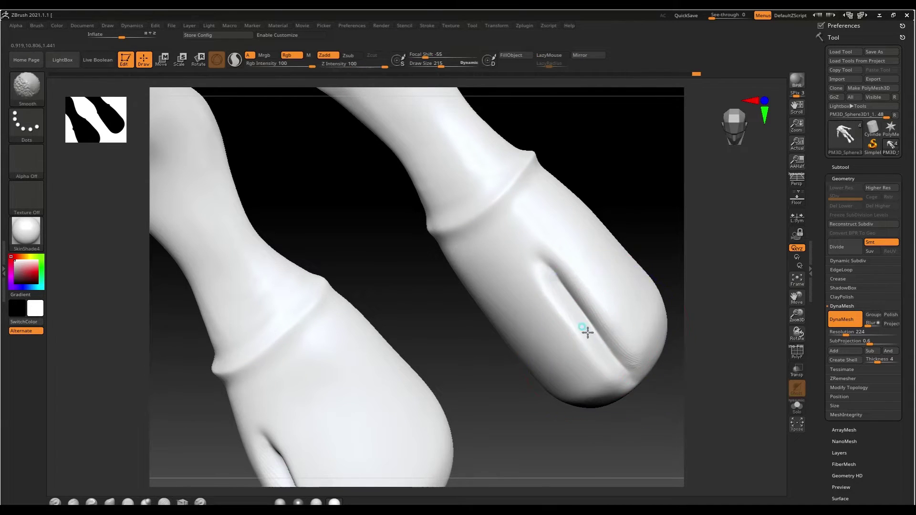
pyautogui.keyDown('shift'); pyautogui.moveTo(613, 347); pyautogui.dragTo(564, 296); pyautogui.keyUp('shift')
# - Make the bull head the active subtool, choose the ClayBuildup brush and isolate the head with Solo
pyautogui.moveTo(564, 296)
pyautogui.mouseDown(button='right')
pyautogui.moveTo(532, 276)
pyautogui.moveTo(501, 327)
pyautogui.moveTo(509, 282)
pyautogui.mouseUp(button='right')
pyautogui.moveTo(521, 241); pyautogui.dragTo(508, 160, button='right')
pyautogui.moveTo(496, 321); pyautogui.dragTo(477, 258, button='right')
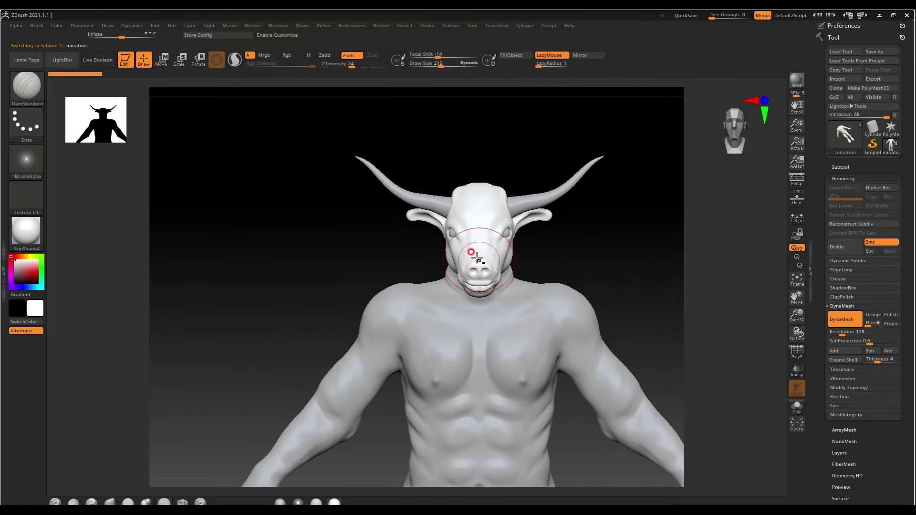
pyautogui.moveTo(495, 300); pyautogui.dragTo(490, 230, button='right')
pyautogui.press('s')
pyautogui.moveTo(491, 231); pyautogui.dragTo(482, 237)
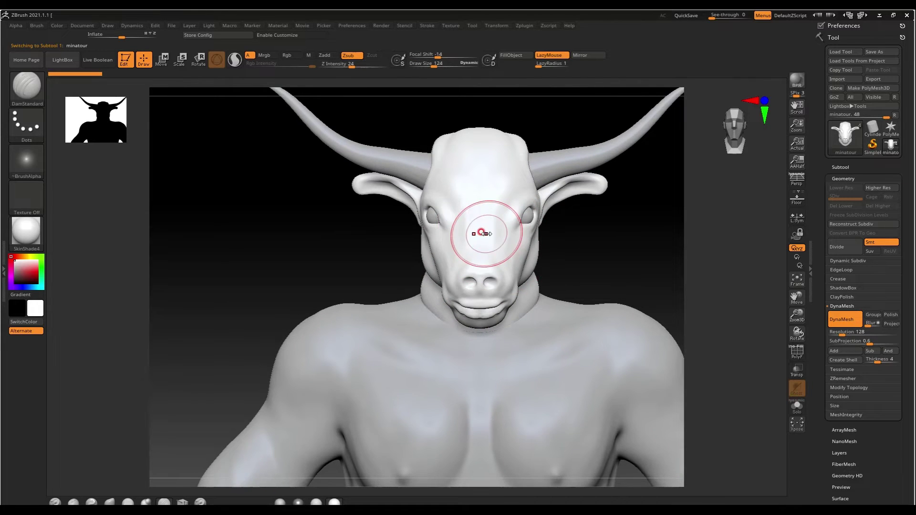
pyautogui.press('b')
pyautogui.press('c')
pyautogui.press('b')
pyautogui.keyDown('alt'); pyautogui.moveTo(494, 226); pyautogui.dragTo(480, 293, button='right'); pyautogui.keyUp('alt')
pyautogui.click(797, 406)
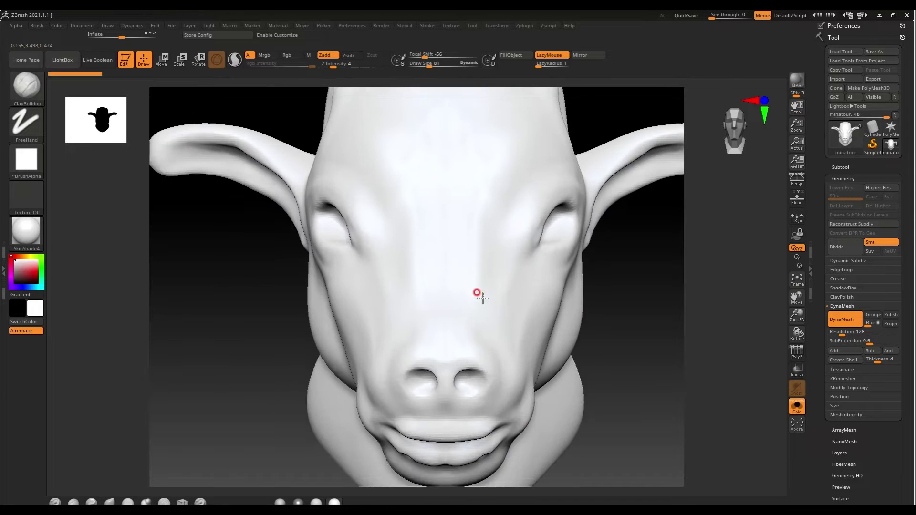
# - Build up the ridges along the bridge of the nose with ClayBuildup at draw size 42 and smooth them
pyautogui.press('s')
pyautogui.moveTo(483, 261); pyautogui.dragTo(515, 210, button='right')
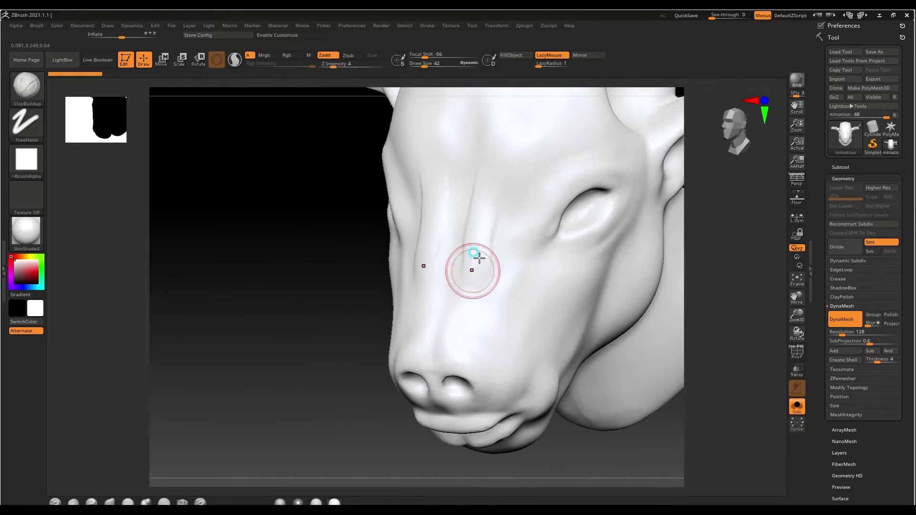
pyautogui.press('shift')
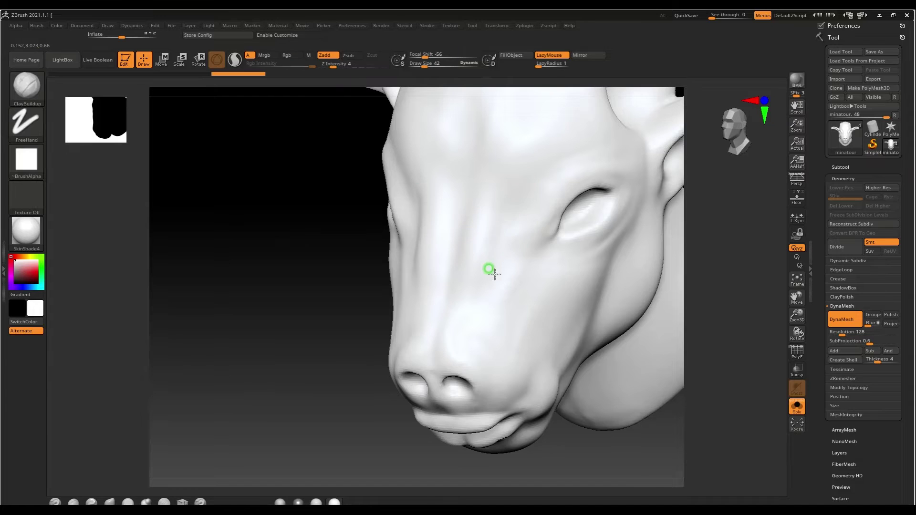
# - Sculpt angry brow ridges and creases from above the eyes down onto the nose bridge with ClayBuildup at draw size 42
pyautogui.moveTo(491, 268); pyautogui.dragTo(481, 272, button='right')
pyautogui.moveTo(480, 272)
pyautogui.mouseDown()
pyautogui.moveTo(509, 243)
pyautogui.moveTo(572, 225)
pyautogui.mouseUp()
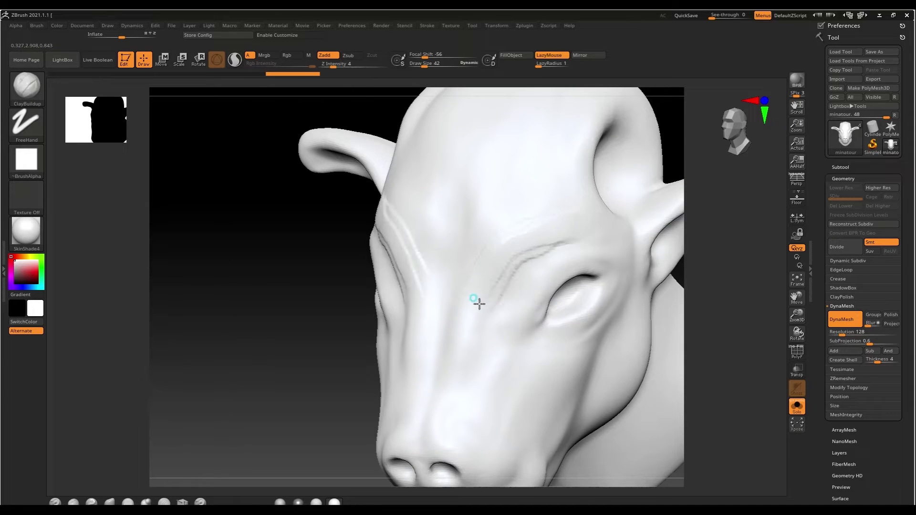
pyautogui.moveTo(477, 303)
pyautogui.mouseDown()
pyautogui.moveTo(528, 266)
pyautogui.moveTo(536, 235)
pyautogui.mouseUp()
pyautogui.moveTo(474, 311)
pyautogui.keyDown('alt'); pyautogui.mouseDown()
pyautogui.moveTo(502, 266)
pyautogui.moveTo(576, 222)
pyautogui.mouseUp(); pyautogui.keyUp('alt')
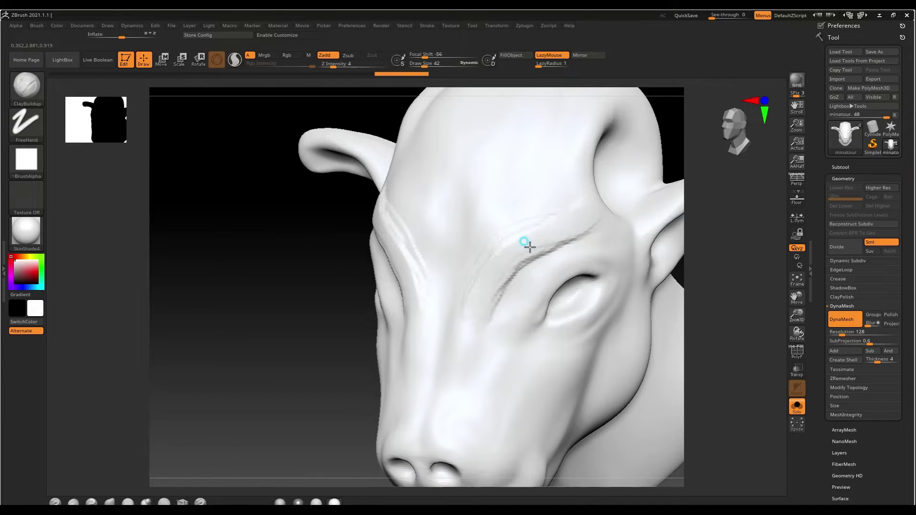
pyautogui.moveTo(527, 241)
pyautogui.mouseDown()
pyautogui.moveTo(568, 198)
pyautogui.moveTo(546, 206)
pyautogui.moveTo(589, 188)
pyautogui.mouseUp()
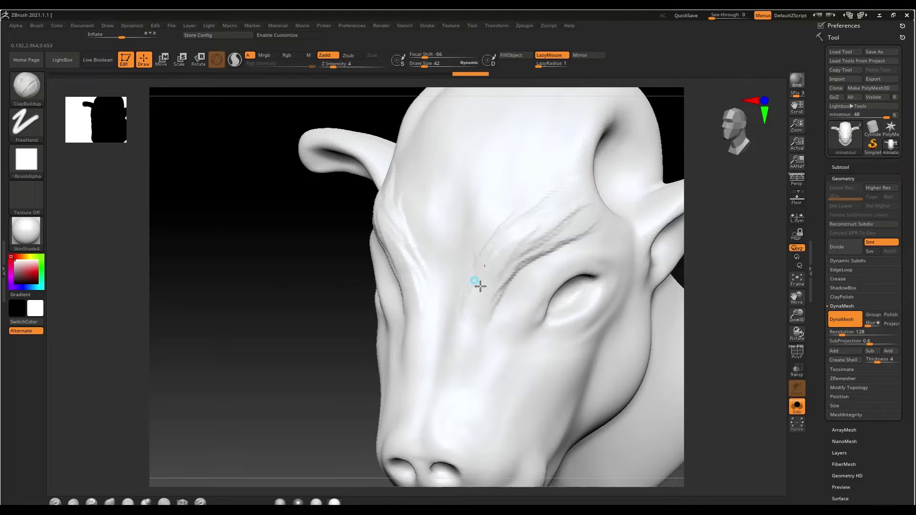
pyautogui.moveTo(476, 282)
pyautogui.mouseDown()
pyautogui.moveTo(462, 340)
pyautogui.moveTo(460, 358)
pyautogui.moveTo(477, 313)
pyautogui.moveTo(468, 360)
pyautogui.mouseUp()
# - Build up the rims around the nostrils and the top of the muzzle with ClayBuildup at draw size 26
pyautogui.moveTo(468, 361); pyautogui.dragTo(431, 364, button='right')
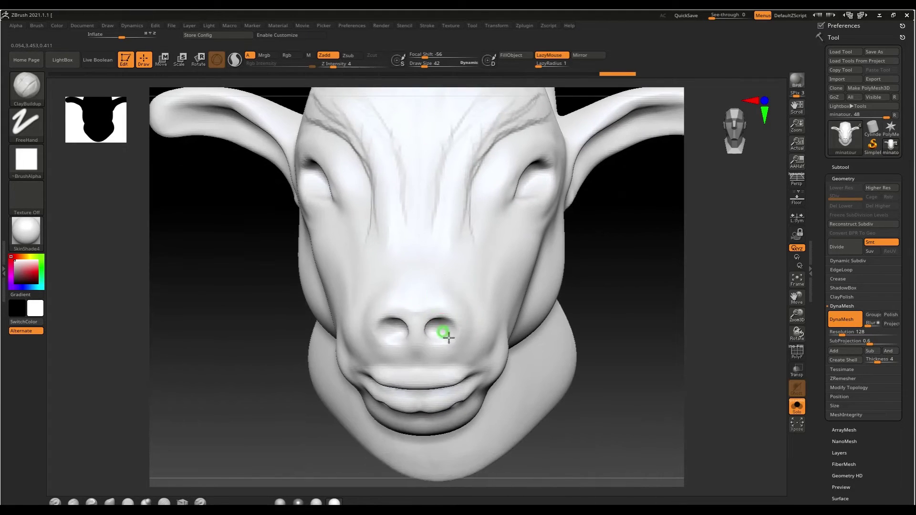
pyautogui.keyDown('ctrl'); pyautogui.moveTo(446, 334); pyautogui.dragTo(446, 307, button='right'); pyautogui.keyUp('ctrl')
pyautogui.press('s')
pyautogui.moveTo(458, 307)
pyautogui.mouseDown()
pyautogui.moveTo(475, 343)
pyautogui.moveTo(456, 311)
pyautogui.moveTo(413, 333)
pyautogui.moveTo(421, 311)
pyautogui.moveTo(435, 310)
pyautogui.moveTo(434, 282)
pyautogui.moveTo(462, 332)
pyautogui.moveTo(458, 303)
pyautogui.mouseUp()
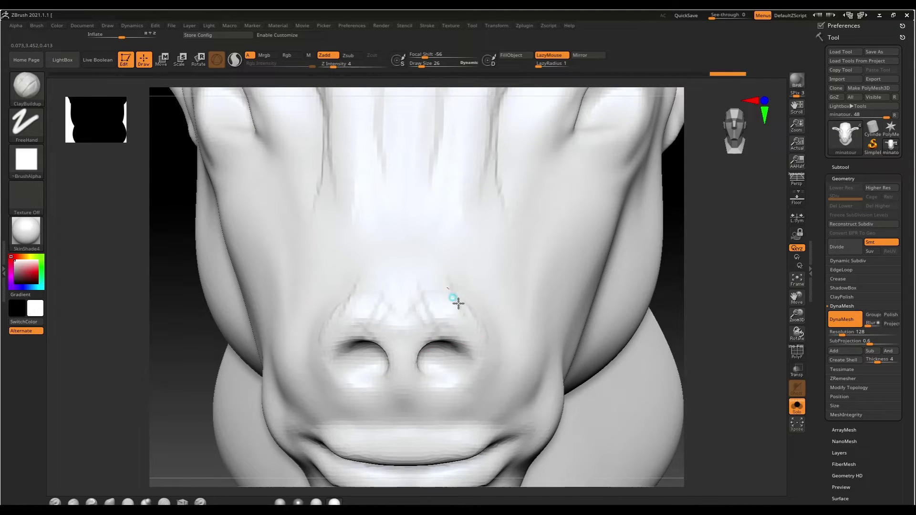
pyautogui.moveTo(419, 342)
pyautogui.mouseDown()
pyautogui.moveTo(402, 366)
pyautogui.moveTo(413, 391)
pyautogui.mouseUp()
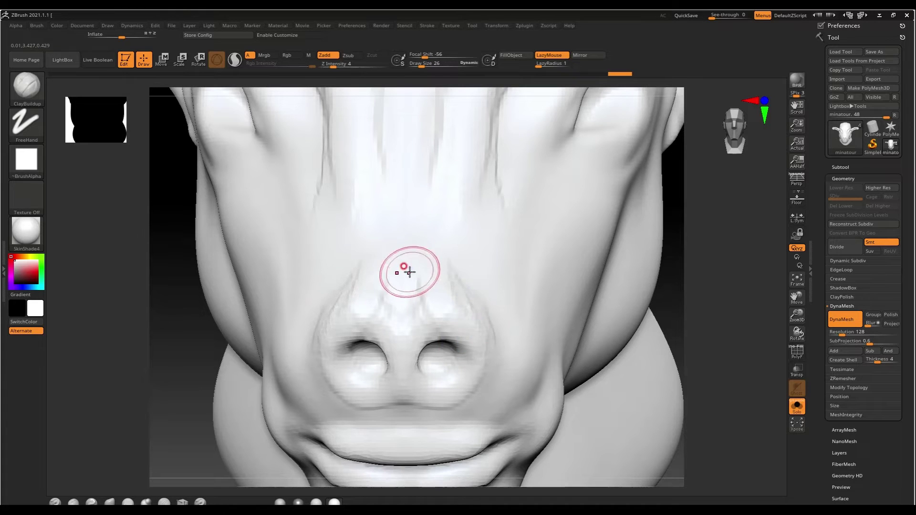
pyautogui.moveTo(405, 266); pyautogui.dragTo(413, 321)
pyautogui.moveTo(480, 380)
pyautogui.mouseDown()
pyautogui.moveTo(421, 393)
pyautogui.moveTo(440, 399)
pyautogui.moveTo(478, 365)
pyautogui.mouseUp()
# - Refine the outer side of the nostrils and smooth the strokes on the nostrils, nose bridge and brow
pyautogui.moveTo(460, 303); pyautogui.dragTo(466, 348, button='right')
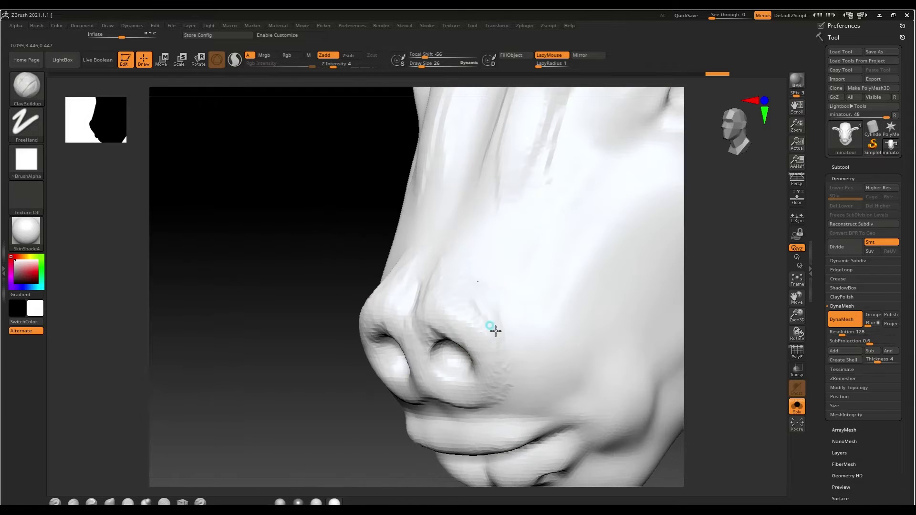
pyautogui.moveTo(480, 307)
pyautogui.keyDown('shift'); pyautogui.mouseDown()
pyautogui.moveTo(472, 360)
pyautogui.moveTo(495, 363)
pyautogui.mouseUp(); pyautogui.keyUp('shift')
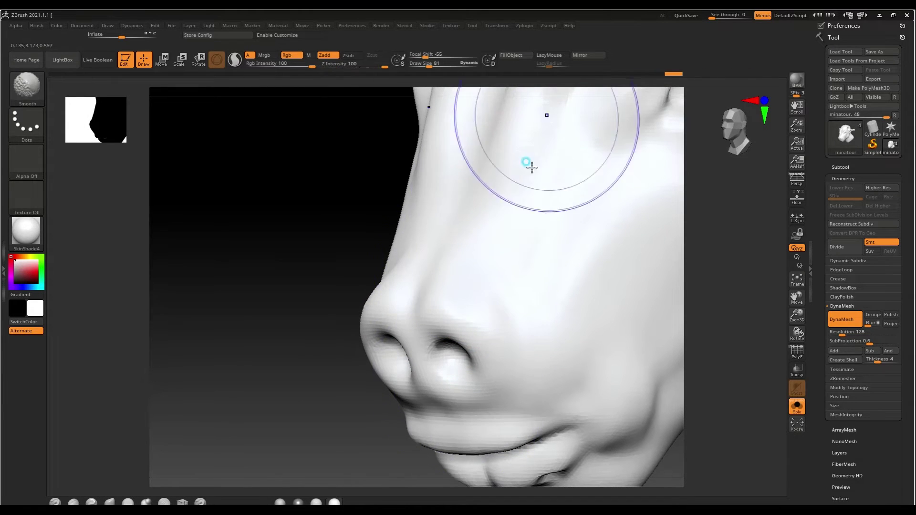
pyautogui.moveTo(527, 163)
pyautogui.mouseDown(button='right')
pyautogui.moveTo(492, 362)
pyautogui.moveTo(528, 243)
pyautogui.mouseUp(button='right')
pyautogui.keyDown('shift'); pyautogui.moveTo(529, 244); pyautogui.dragTo(615, 133); pyautogui.keyUp('shift')
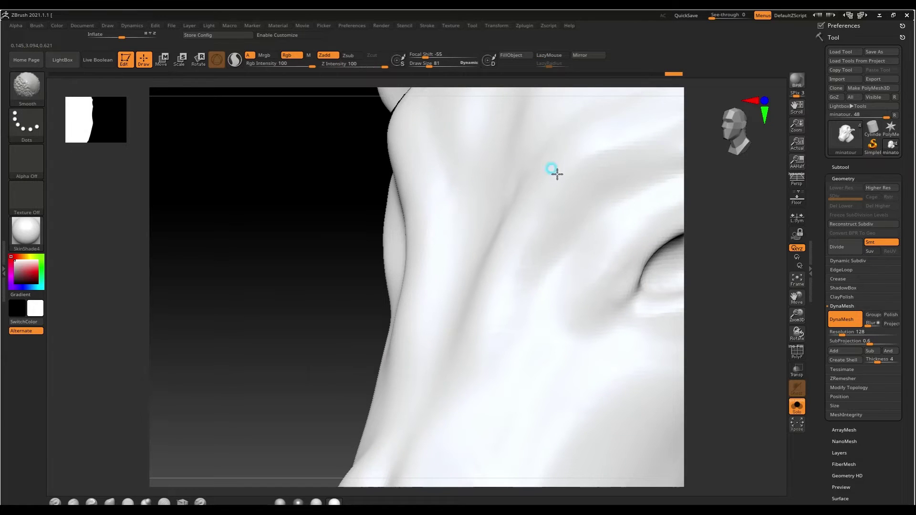
pyautogui.moveTo(525, 238)
pyautogui.mouseDown(button='right')
pyautogui.moveTo(541, 327)
pyautogui.moveTo(519, 291)
pyautogui.moveTo(558, 292)
pyautogui.moveTo(483, 299)
pyautogui.mouseUp(button='right')
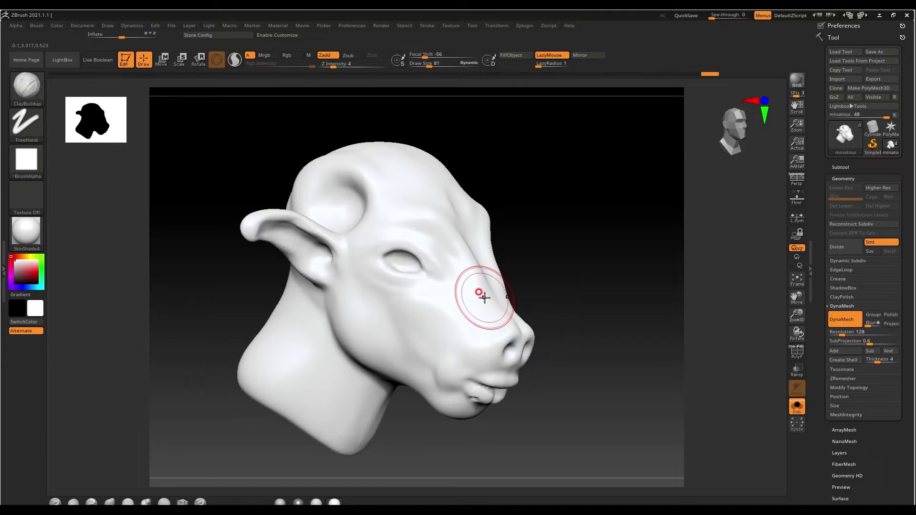
# - Build up the jaw muscle below the ear at draw size 51 and the neck muscle bands at draw size 86, smoothing both
pyautogui.moveTo(501, 384); pyautogui.dragTo(513, 223, button='right')
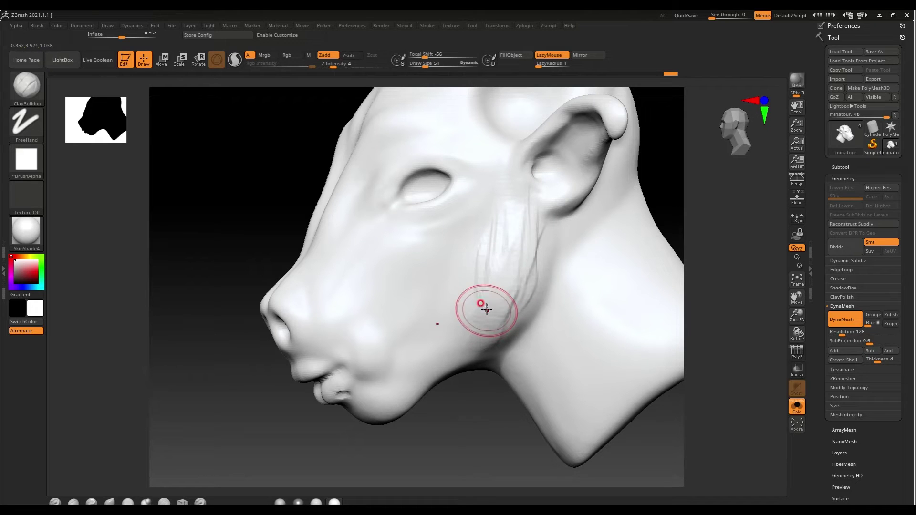
pyautogui.press('shift')
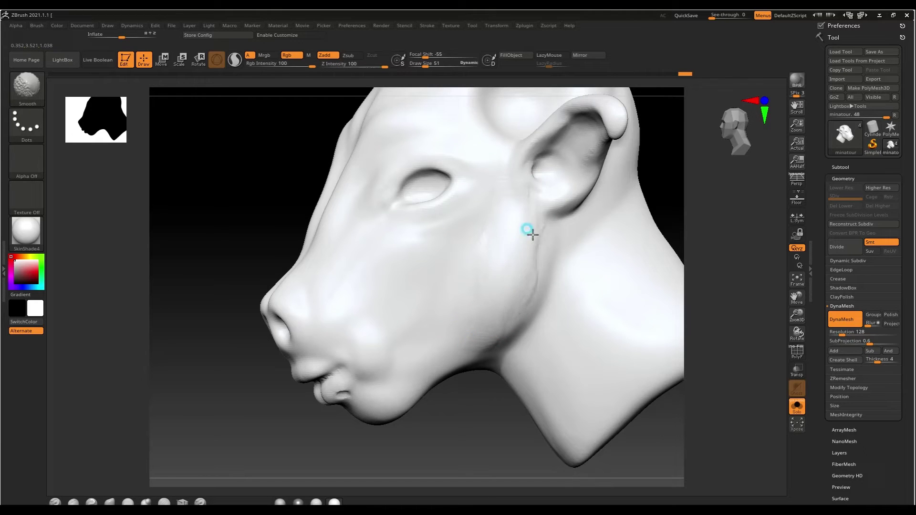
pyautogui.keyDown('alt'); pyautogui.moveTo(521, 307); pyautogui.dragTo(481, 248, button='right'); pyautogui.keyUp('alt')
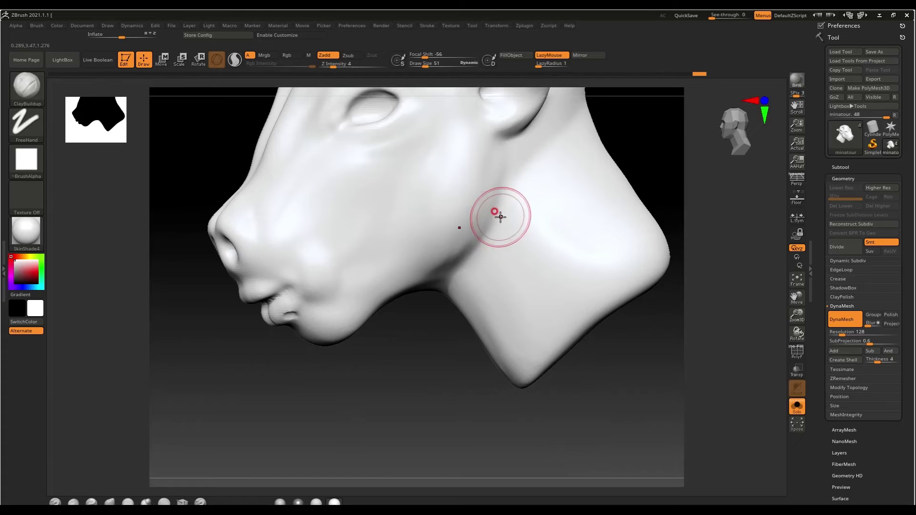
pyautogui.press(']')
pyautogui.press(']')
pyautogui.press(']')
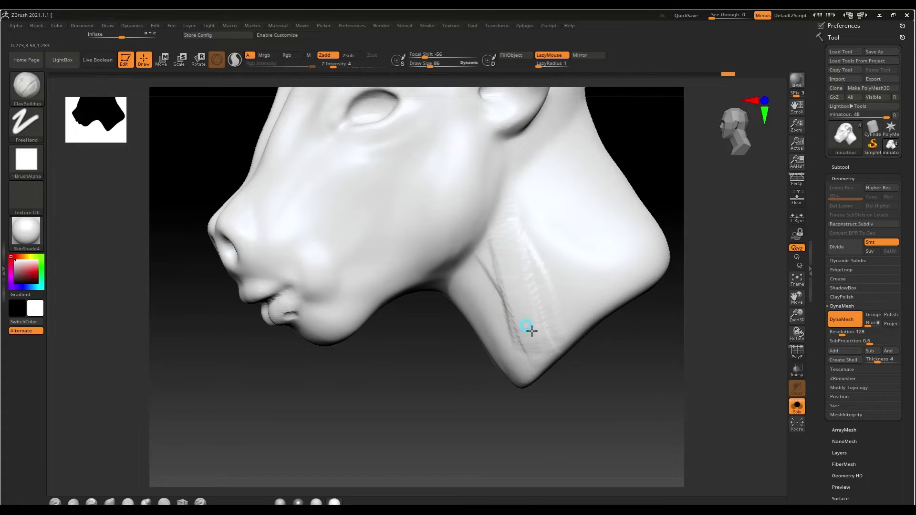
pyautogui.press('shift')
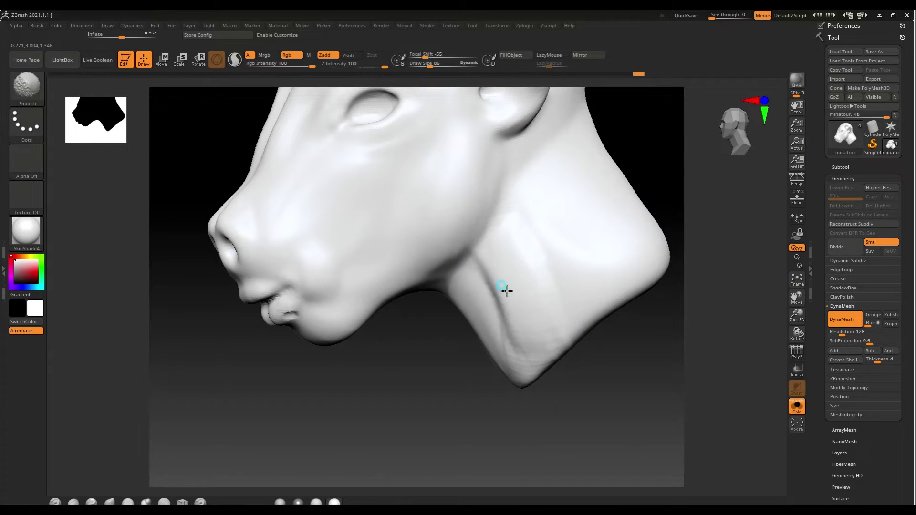
pyautogui.moveTo(522, 276); pyautogui.dragTo(496, 274, button='right')
pyautogui.moveTo(497, 274)
pyautogui.mouseDown()
pyautogui.moveTo(496, 299)
pyautogui.moveTo(530, 364)
pyautogui.moveTo(497, 304)
pyautogui.mouseUp()
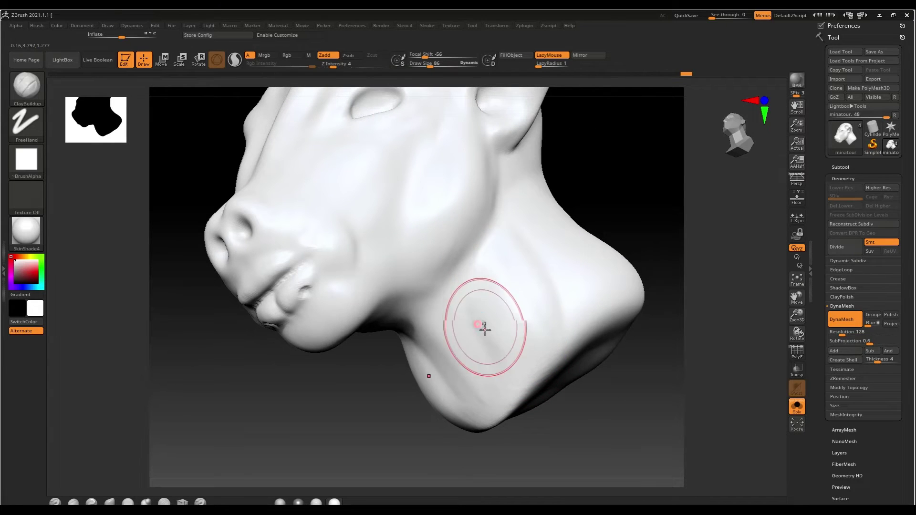
# - Add a cheek bulge behind the corner of the mouth with ClayBuildup at draw size 58 and smooth it
pyautogui.moveTo(482, 327)
pyautogui.mouseDown(button='right')
pyautogui.moveTo(380, 291)
pyautogui.moveTo(390, 292)
pyautogui.moveTo(365, 332)
pyautogui.moveTo(286, 266)
pyautogui.moveTo(462, 294)
pyautogui.moveTo(389, 310)
pyautogui.moveTo(394, 333)
pyautogui.moveTo(394, 306)
pyautogui.moveTo(418, 349)
pyautogui.mouseUp(button='right')
pyautogui.press('s')
pyautogui.moveTo(418, 349)
pyautogui.mouseDown()
pyautogui.moveTo(406, 348)
pyautogui.moveTo(417, 347)
pyautogui.mouseUp()
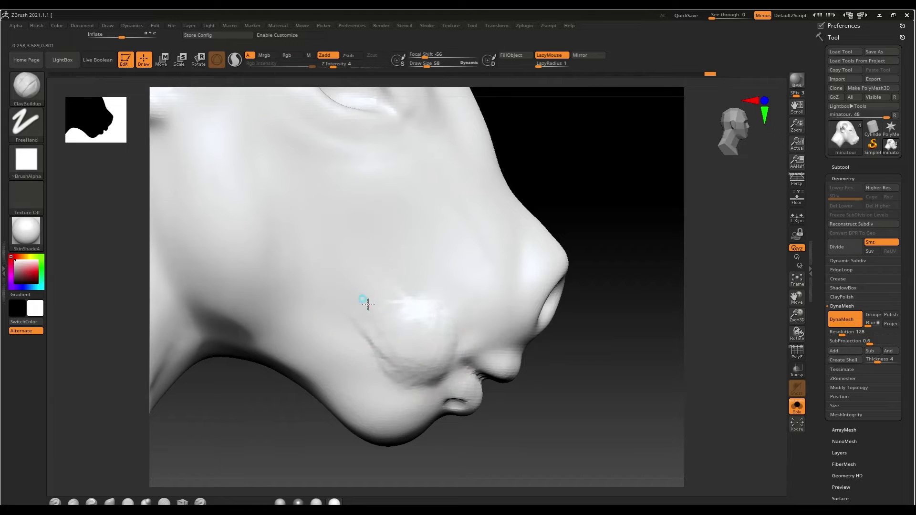
pyautogui.keyDown('shift'); pyautogui.moveTo(408, 339); pyautogui.dragTo(378, 303); pyautogui.keyUp('shift')
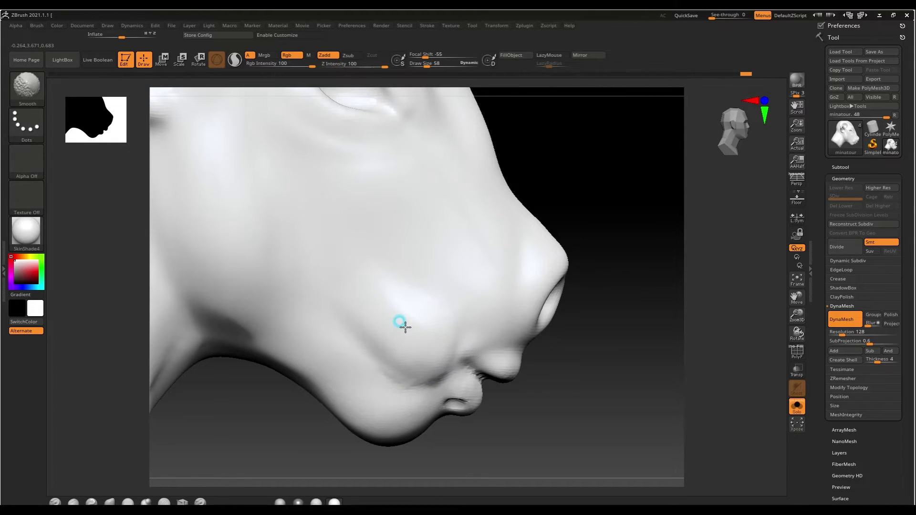
# - Thicken the lower lip with ClayBuildup strokes at draw size 17
pyautogui.press('b')
pyautogui.moveTo(425, 373)
pyautogui.mouseDown(button='right')
pyautogui.moveTo(401, 357)
pyautogui.moveTo(407, 302)
pyautogui.moveTo(475, 304)
pyautogui.moveTo(441, 270)
pyautogui.moveTo(447, 302)
pyautogui.moveTo(437, 310)
pyautogui.moveTo(446, 317)
pyautogui.mouseUp(button='right')
pyautogui.press('s')
pyautogui.moveTo(436, 317); pyautogui.dragTo(447, 300)
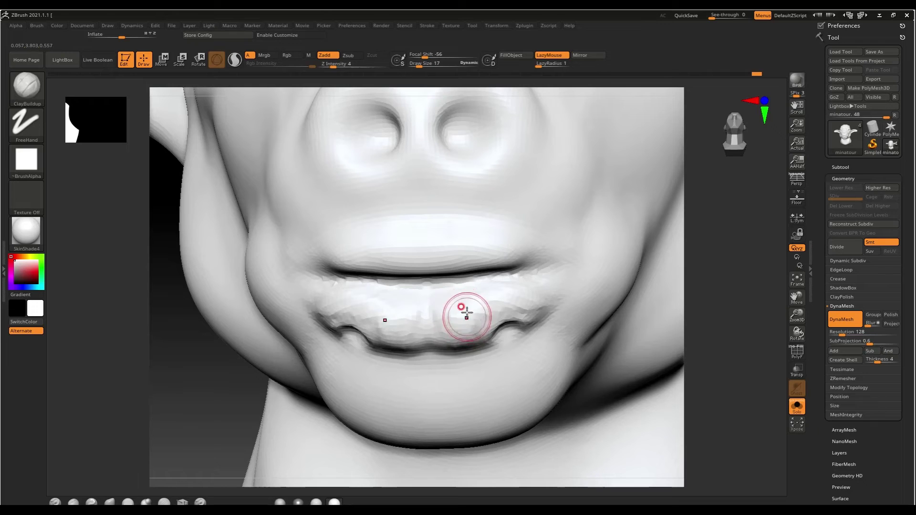
pyautogui.moveTo(436, 307); pyautogui.dragTo(463, 342)
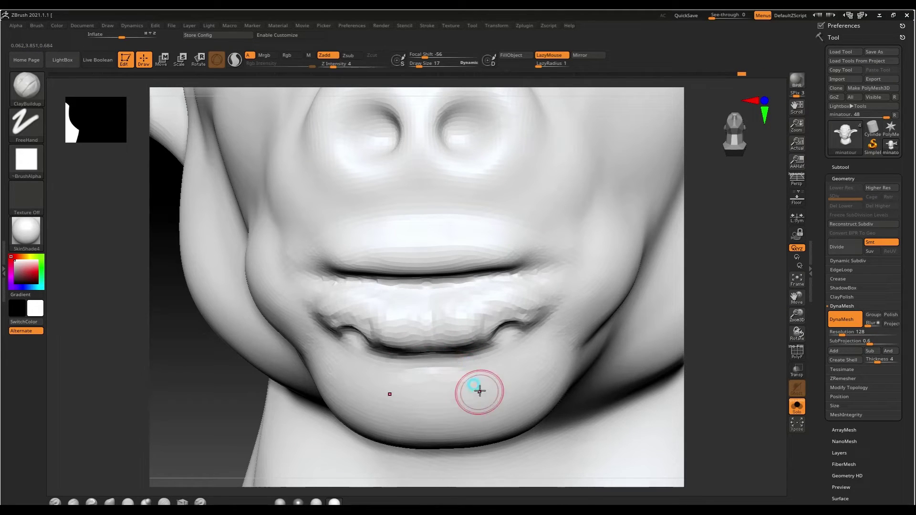
pyautogui.moveTo(475, 404)
pyautogui.mouseDown()
pyautogui.moveTo(429, 429)
pyautogui.moveTo(474, 415)
pyautogui.moveTo(426, 347)
pyautogui.moveTo(444, 335)
pyautogui.moveTo(454, 357)
pyautogui.moveTo(415, 380)
pyautogui.moveTo(438, 397)
pyautogui.mouseUp()
pyautogui.hotkey('ctrl', 'z')
pyautogui.hotkey('ctrl', 'z')
# - Build up the chin with ClayBuildup at draw size 36 and smooth the chin and lower lip
pyautogui.press('s')
pyautogui.hotkey('ctrl', 'z')
pyautogui.hotkey('ctrl', 'z')
pyautogui.hotkey('ctrl', 'z')
pyautogui.hotkey('ctrl', 'z')
pyautogui.hotkey('ctrl', 'z')
pyautogui.hotkey('ctrl', 'z')
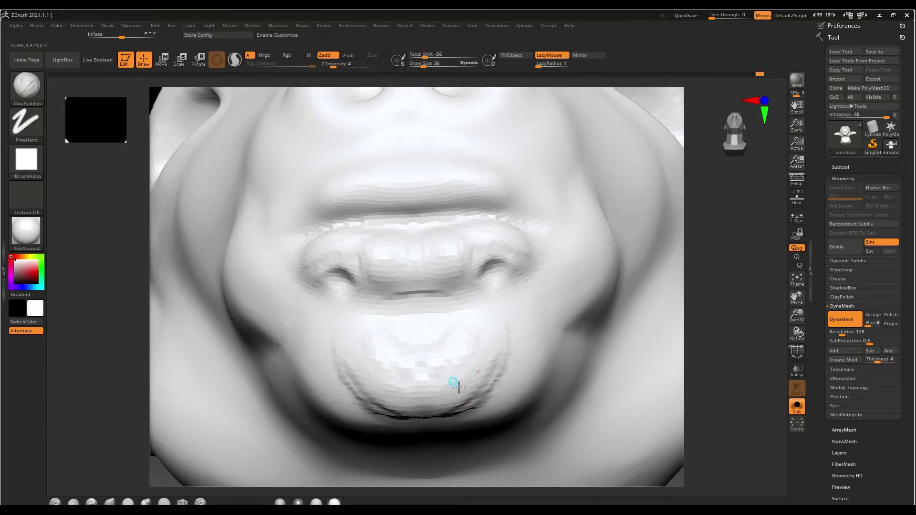
pyautogui.moveTo(527, 344)
pyautogui.keyDown('shift'); pyautogui.mouseDown()
pyautogui.moveTo(454, 409)
pyautogui.moveTo(441, 369)
pyautogui.moveTo(479, 381)
pyautogui.moveTo(472, 325)
pyautogui.moveTo(431, 344)
pyautogui.moveTo(447, 387)
pyautogui.moveTo(446, 362)
pyautogui.mouseUp(); pyautogui.keyUp('shift')
pyautogui.moveTo(445, 362); pyautogui.dragTo(470, 399, button='right')
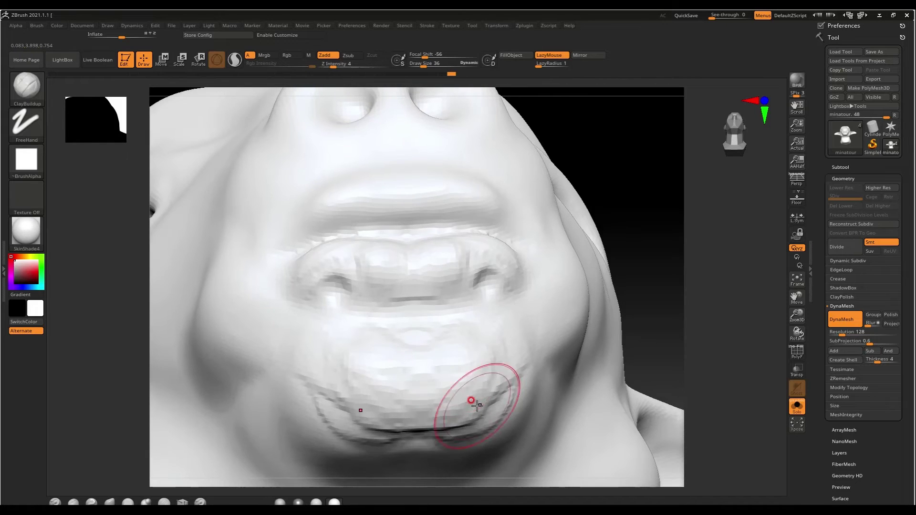
pyautogui.moveTo(443, 429)
pyautogui.mouseDown()
pyautogui.moveTo(410, 435)
pyautogui.moveTo(478, 351)
pyautogui.moveTo(474, 405)
pyautogui.moveTo(508, 396)
pyautogui.mouseUp()
pyautogui.moveTo(403, 364)
pyautogui.keyDown('shift'); pyautogui.mouseDown()
pyautogui.moveTo(409, 265)
pyautogui.moveTo(433, 261)
pyautogui.mouseUp(); pyautogui.keyUp('shift')
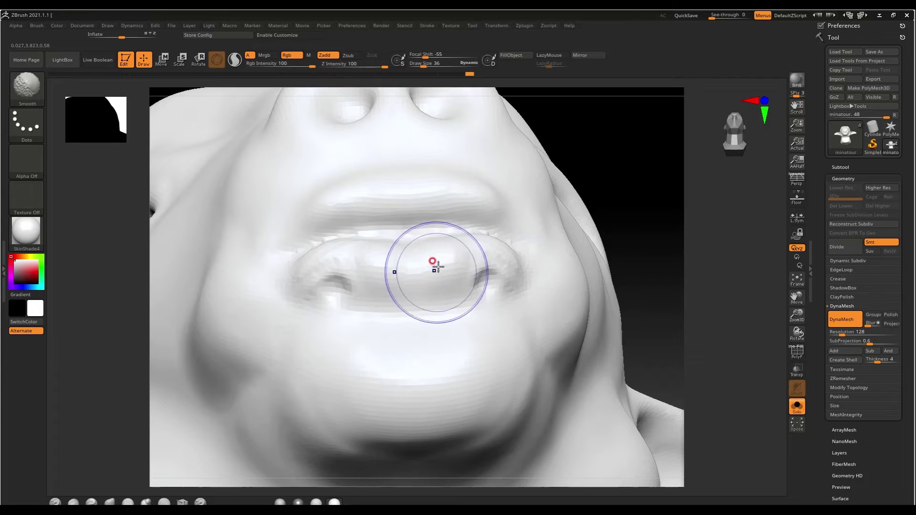
# - Touch up the hollows under the lower lip and thicken the upper lip with ClayBuildup at draw size 14
pyautogui.press('s')
pyautogui.moveTo(492, 291); pyautogui.dragTo(472, 287)
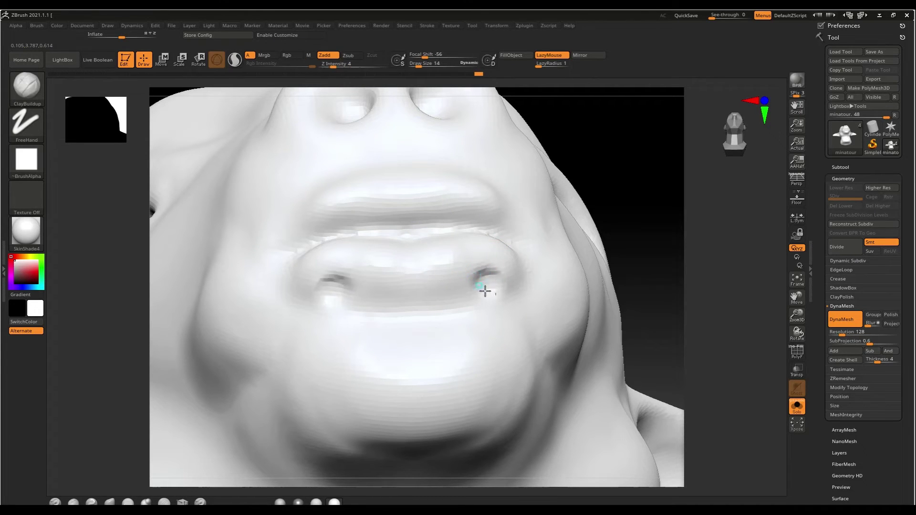
pyautogui.moveTo(454, 235)
pyautogui.mouseDown(button='right')
pyautogui.moveTo(449, 287)
pyautogui.moveTo(454, 266)
pyautogui.mouseUp(button='right')
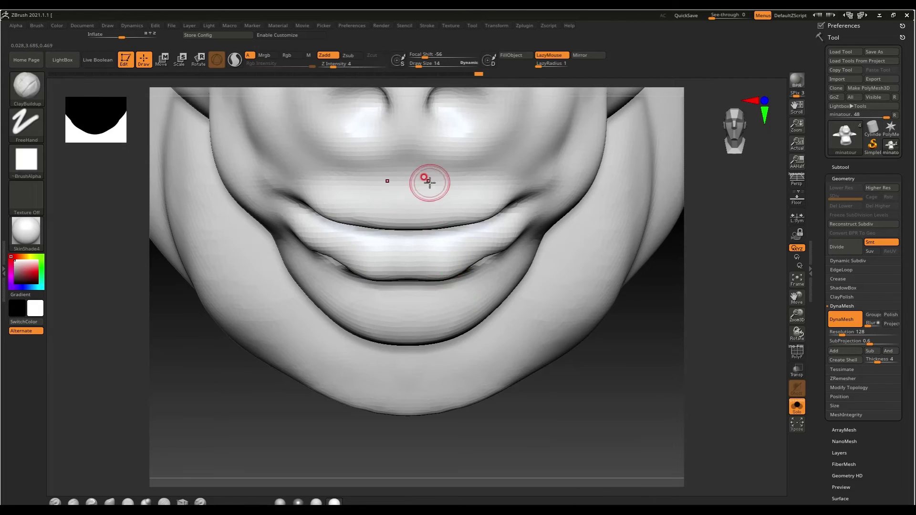
pyautogui.moveTo(430, 204)
pyautogui.mouseDown()
pyautogui.moveTo(424, 193)
pyautogui.moveTo(452, 191)
pyautogui.mouseUp()
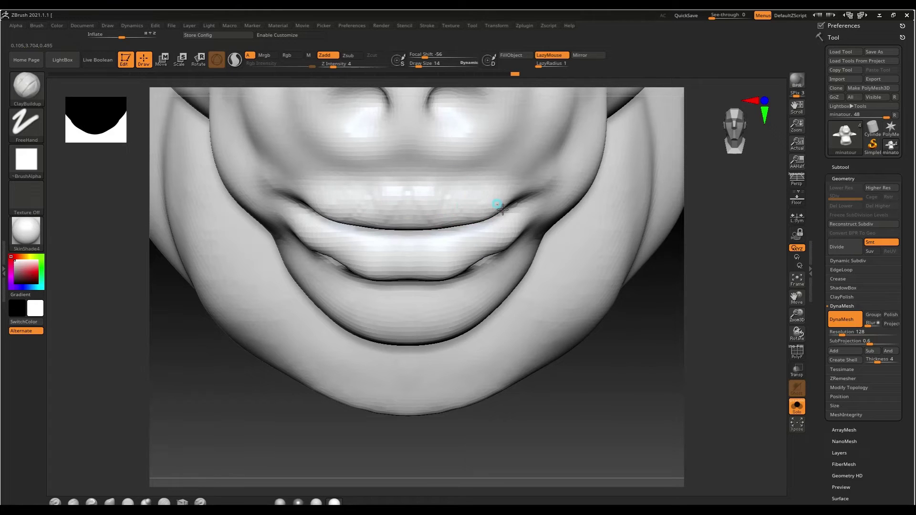
pyautogui.moveTo(501, 209)
pyautogui.mouseDown()
pyautogui.moveTo(412, 199)
pyautogui.moveTo(479, 195)
pyautogui.moveTo(449, 199)
pyautogui.mouseUp()
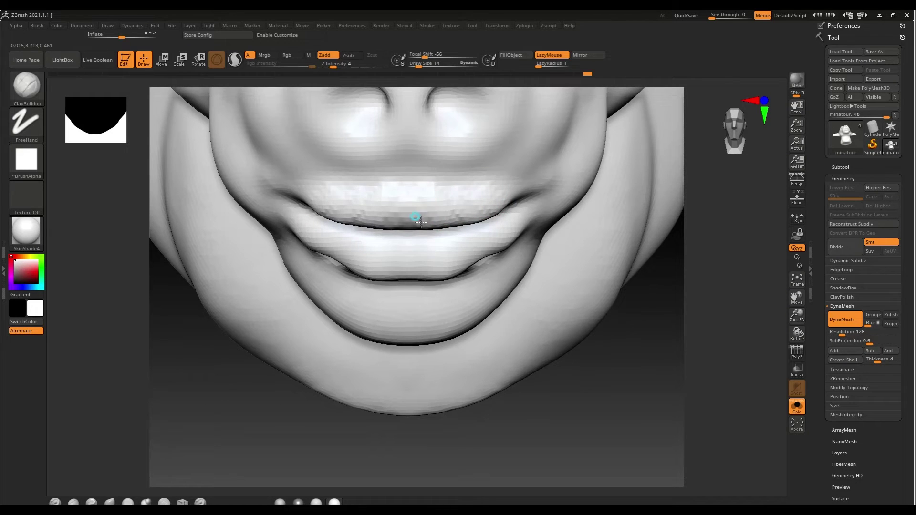
# - Shape the side of the upper lip with more ClayBuildup strokes and smooth its surface at draw size 23
pyautogui.moveTo(402, 207)
pyautogui.mouseDown(button='right')
pyautogui.moveTo(423, 205)
pyautogui.moveTo(357, 229)
pyautogui.moveTo(395, 221)
pyautogui.mouseUp(button='right')
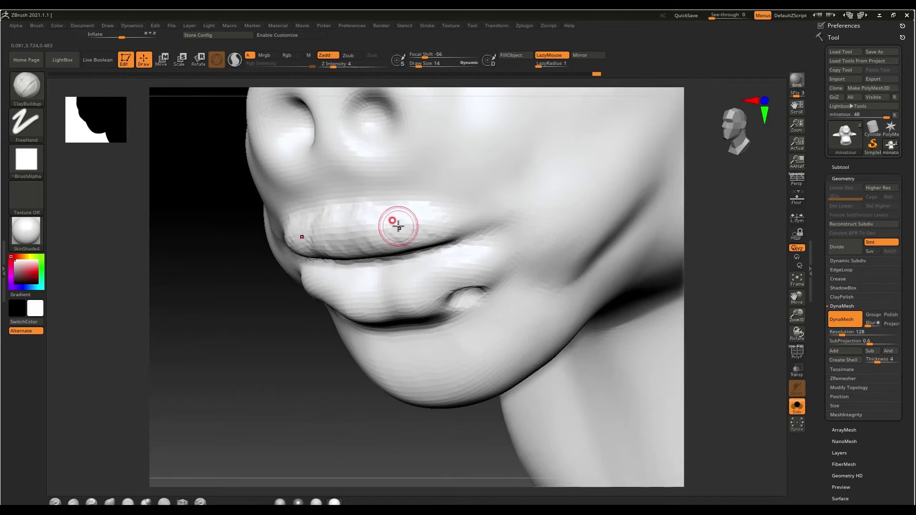
pyautogui.moveTo(388, 214)
pyautogui.mouseDown()
pyautogui.moveTo(379, 231)
pyautogui.moveTo(361, 231)
pyautogui.mouseUp()
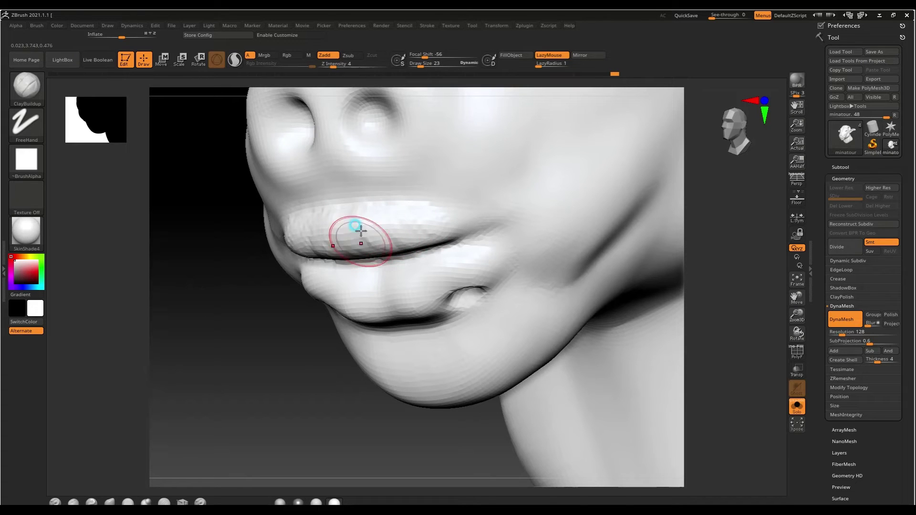
pyautogui.press('shift')
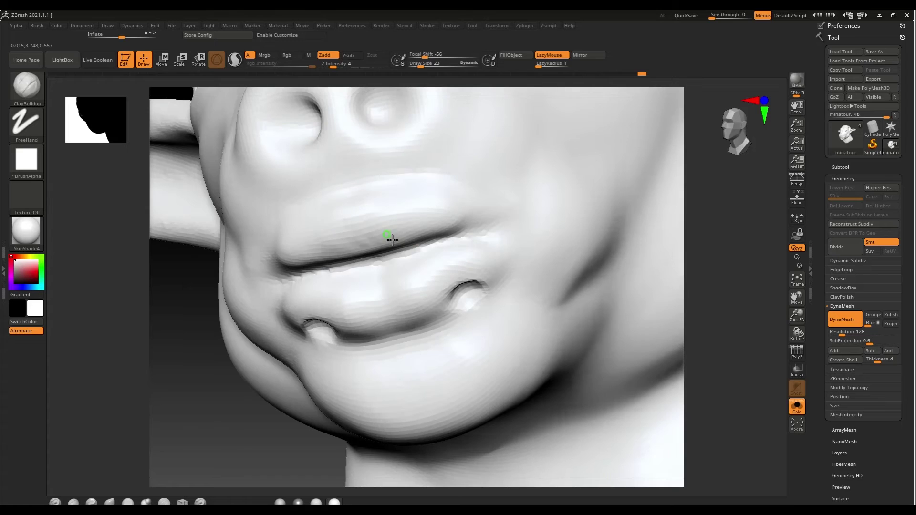
# - Refine the lip line at draw size 9 and form raised spots on the lower lip with ClayBuildup at draw size 19
pyautogui.press('s')
pyautogui.moveTo(382, 256); pyautogui.dragTo(377, 256)
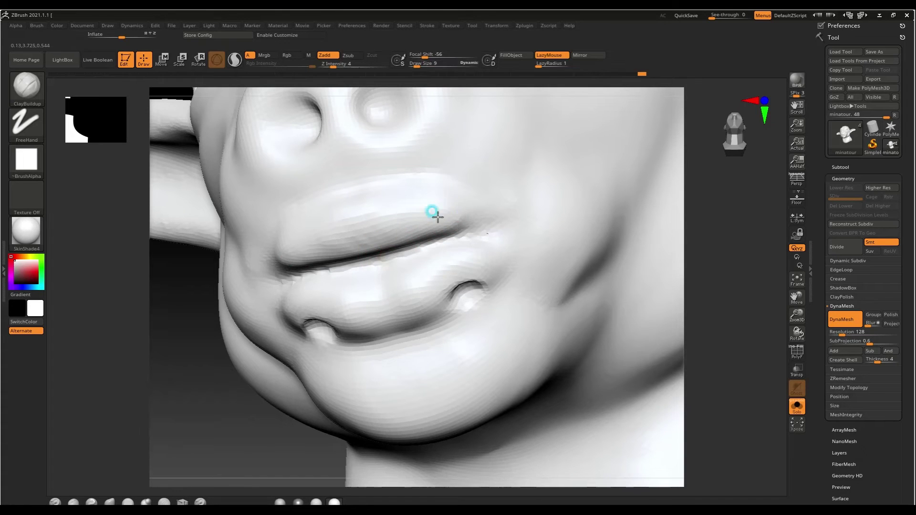
pyautogui.press('s')
pyautogui.moveTo(470, 212)
pyautogui.mouseDown()
pyautogui.moveTo(490, 215)
pyautogui.moveTo(466, 204)
pyautogui.moveTo(465, 214)
pyautogui.moveTo(508, 230)
pyautogui.moveTo(481, 255)
pyautogui.moveTo(494, 228)
pyautogui.moveTo(502, 238)
pyautogui.moveTo(487, 259)
pyautogui.moveTo(484, 202)
pyautogui.moveTo(512, 218)
pyautogui.moveTo(488, 201)
pyautogui.mouseUp()
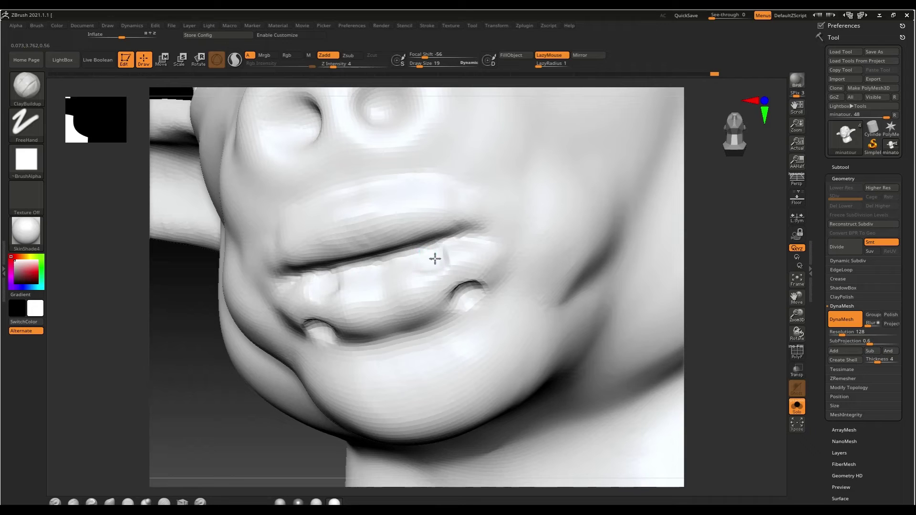
pyautogui.press('shift')
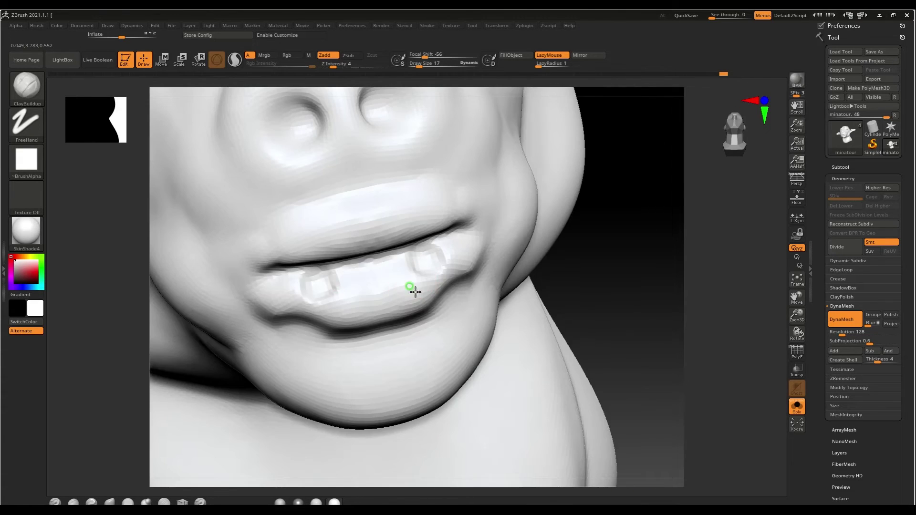
# - Carve around the raised spots on the lower lip with DamStandard at draw size 17
pyautogui.keyDown('ctrl'); pyautogui.moveTo(415, 291); pyautogui.dragTo(375, 272, button='right'); pyautogui.keyUp('ctrl')
pyautogui.press('shift')
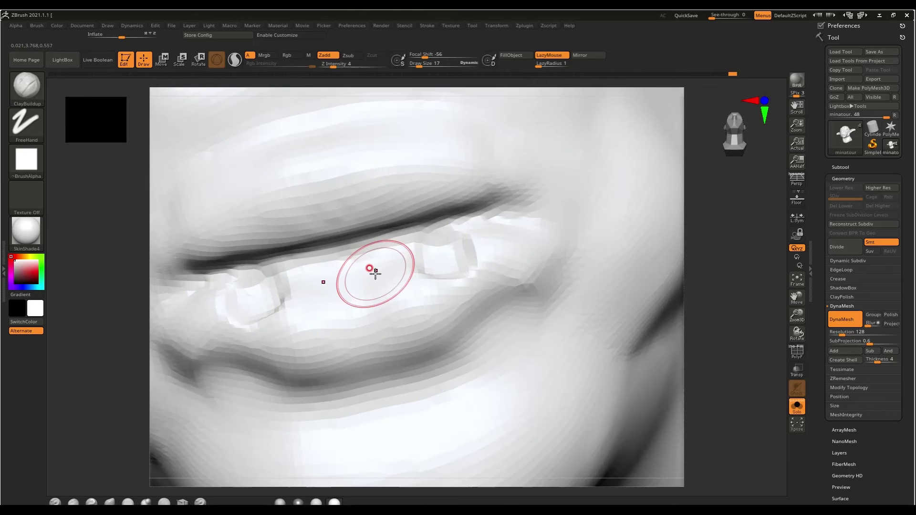
pyautogui.click(164, 502)
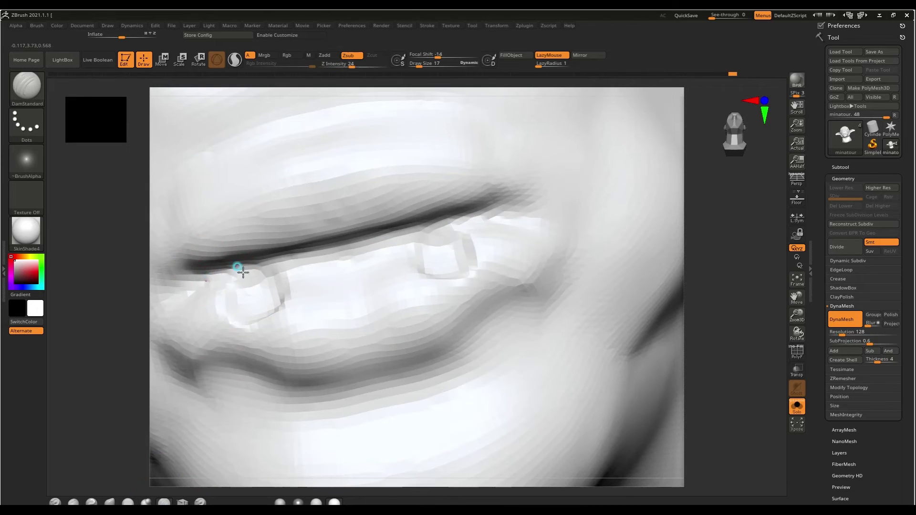
pyautogui.moveTo(242, 272)
pyautogui.mouseDown()
pyautogui.moveTo(368, 247)
pyautogui.moveTo(427, 264)
pyautogui.moveTo(434, 248)
pyautogui.moveTo(452, 252)
pyautogui.mouseUp()
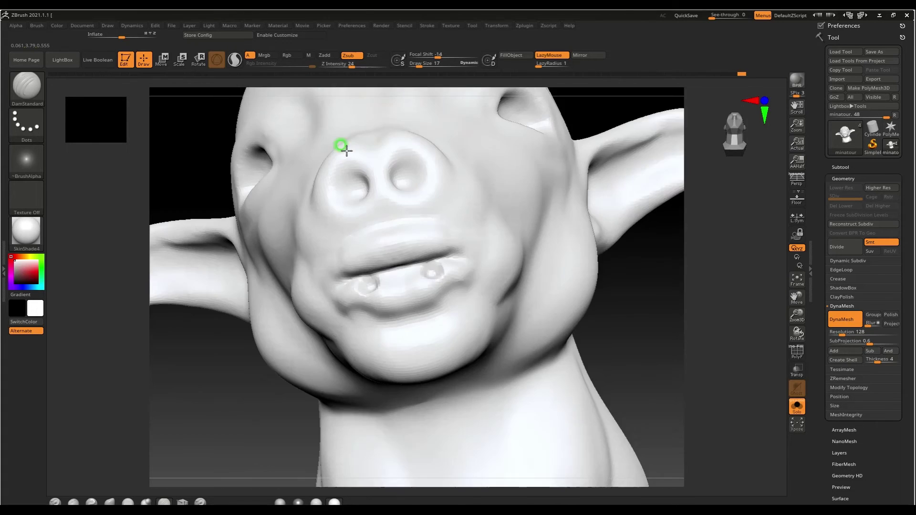
# - Raise the DynaMesh resolution to 304 and remesh the head
pyautogui.keyDown('ctrl'); pyautogui.moveTo(614, 278); pyautogui.dragTo(650, 336); pyautogui.keyUp('ctrl')
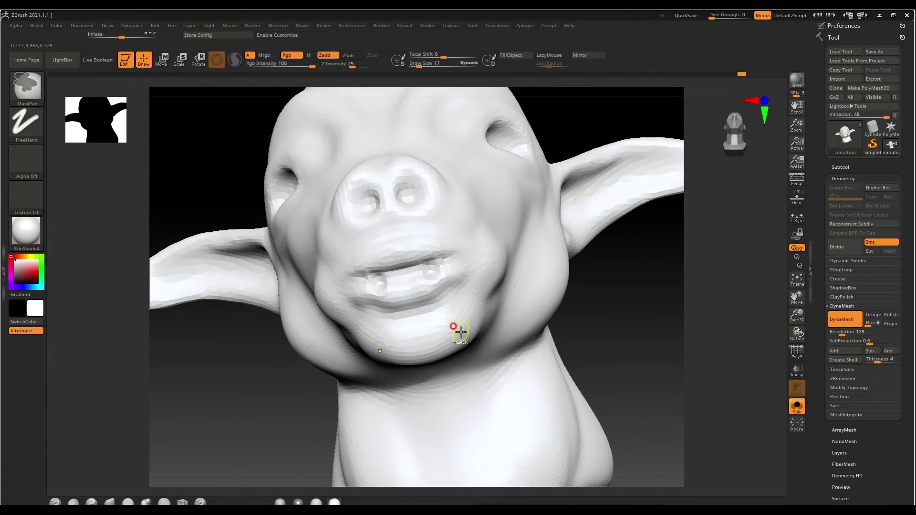
pyautogui.moveTo(845, 330); pyautogui.dragTo(847, 331)
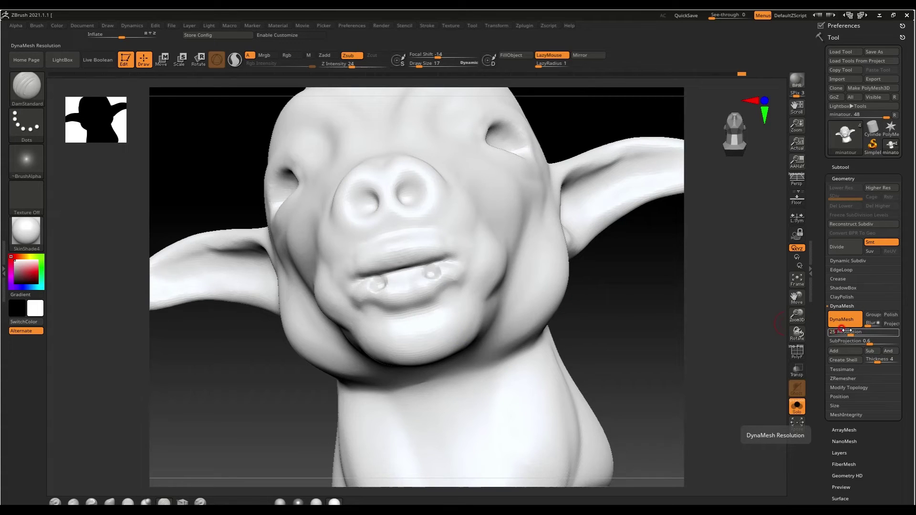
pyautogui.keyDown('ctrl'); pyautogui.moveTo(644, 321); pyautogui.dragTo(640, 343); pyautogui.keyUp('ctrl')
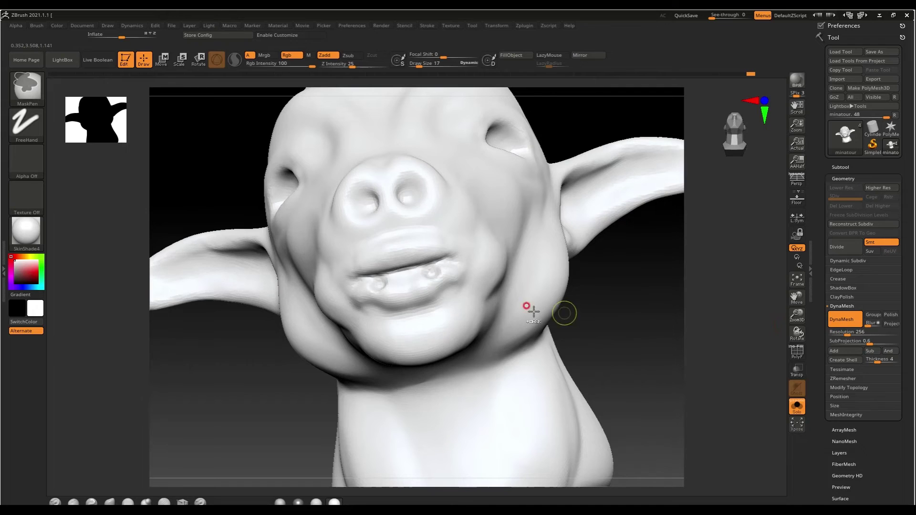
pyautogui.moveTo(852, 132)
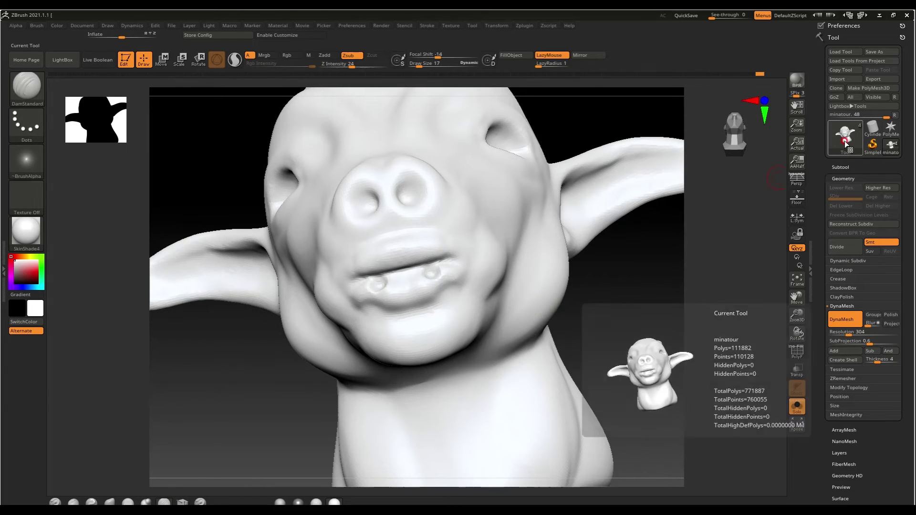
# - Smooth the lips and their raised spots and sharpen the lower lip's edges with DamStandard at draw size 17
pyautogui.moveTo(374, 327)
pyautogui.mouseDown(button='right')
pyautogui.moveTo(416, 333)
pyautogui.moveTo(388, 306)
pyautogui.moveTo(409, 302)
pyautogui.moveTo(440, 388)
pyautogui.mouseUp(button='right')
pyautogui.press('shift')
pyautogui.moveTo(450, 252)
pyautogui.keyDown('shift'); pyautogui.mouseDown()
pyautogui.moveTo(509, 234)
pyautogui.moveTo(477, 230)
pyautogui.moveTo(427, 250)
pyautogui.moveTo(428, 227)
pyautogui.moveTo(439, 233)
pyautogui.moveTo(506, 219)
pyautogui.moveTo(384, 240)
pyautogui.mouseUp(); pyautogui.keyUp('shift')
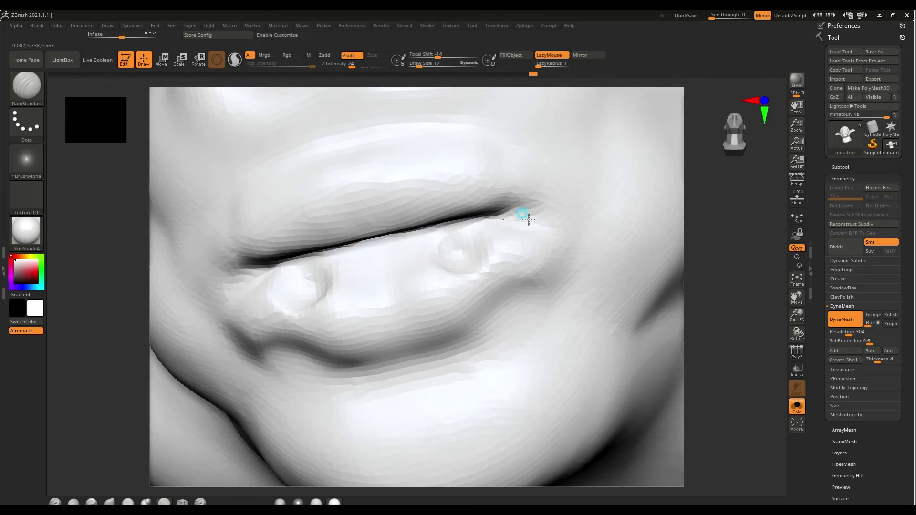
pyautogui.moveTo(525, 217)
pyautogui.keyDown('shift'); pyautogui.mouseDown()
pyautogui.moveTo(550, 226)
pyautogui.moveTo(532, 254)
pyautogui.moveTo(500, 271)
pyautogui.mouseUp(); pyautogui.keyUp('shift')
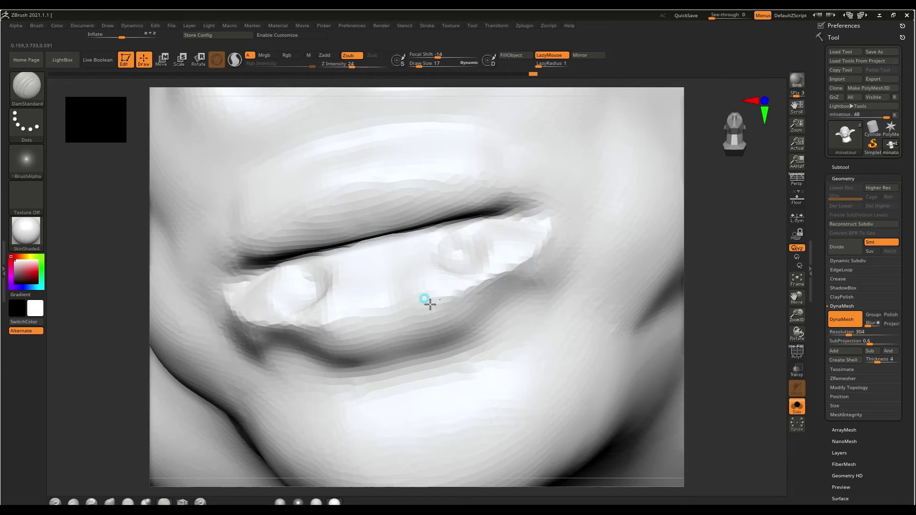
pyautogui.press('shift')
pyautogui.moveTo(481, 198)
pyautogui.keyDown('shift'); pyautogui.mouseDown()
pyautogui.moveTo(542, 194)
pyautogui.moveTo(401, 182)
pyautogui.moveTo(439, 201)
pyautogui.moveTo(421, 184)
pyautogui.mouseUp(); pyautogui.keyUp('shift')
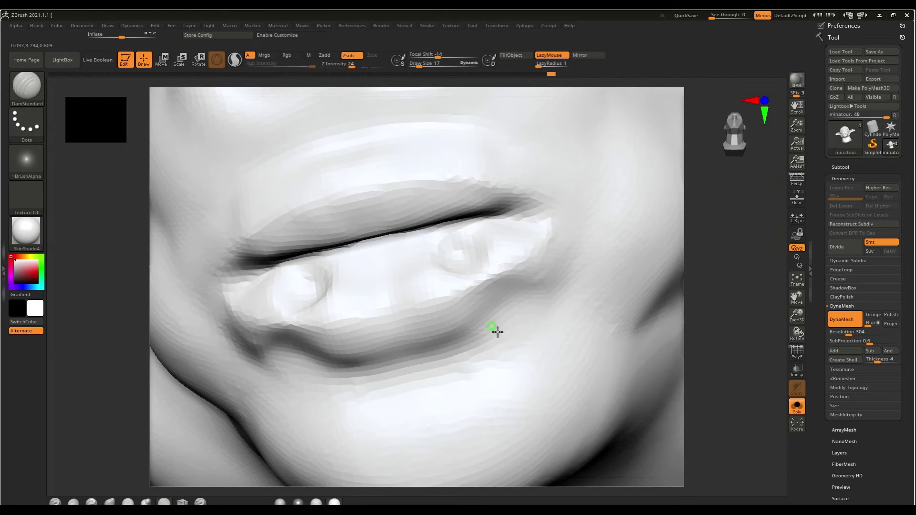
# - Carve the groove between nose and upper lip and define the lower rims of the nostrils with DamStandard at draw size 17
pyautogui.scroll(2, 482, 319)
pyautogui.scroll(-4, 449, 315)
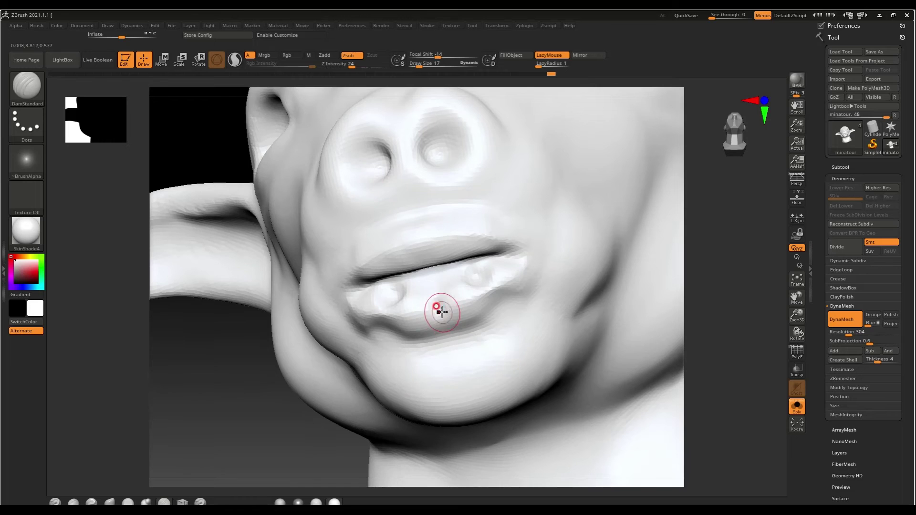
pyautogui.press('shift')
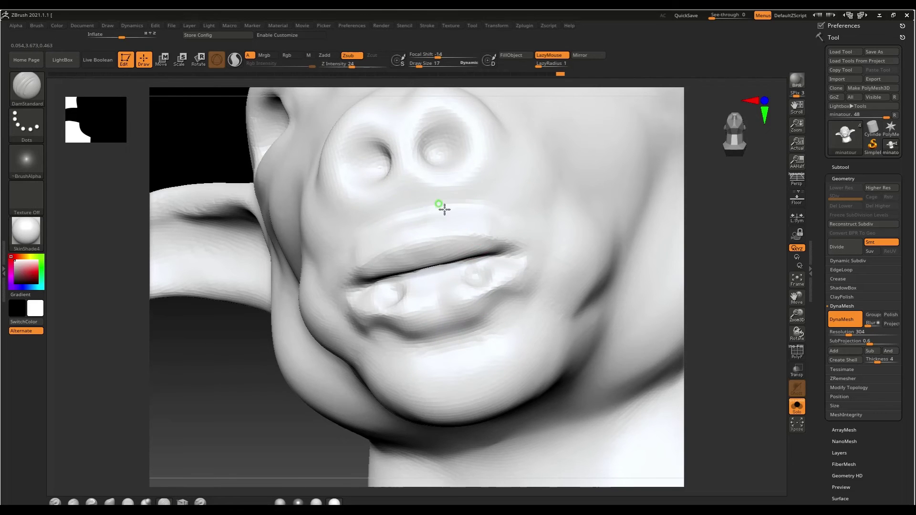
pyautogui.moveTo(444, 209); pyautogui.dragTo(418, 199, button='right')
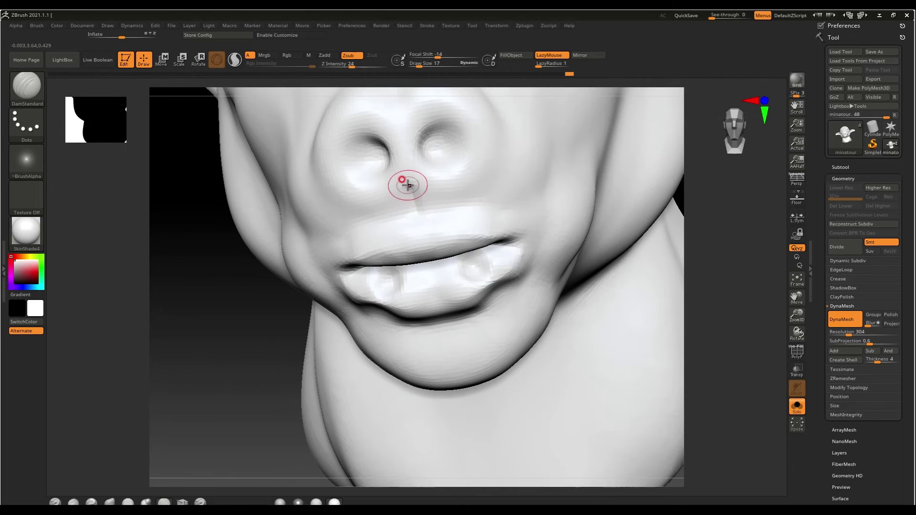
pyautogui.keyDown('shift'); pyautogui.moveTo(418, 225); pyautogui.dragTo(409, 188); pyautogui.keyUp('shift')
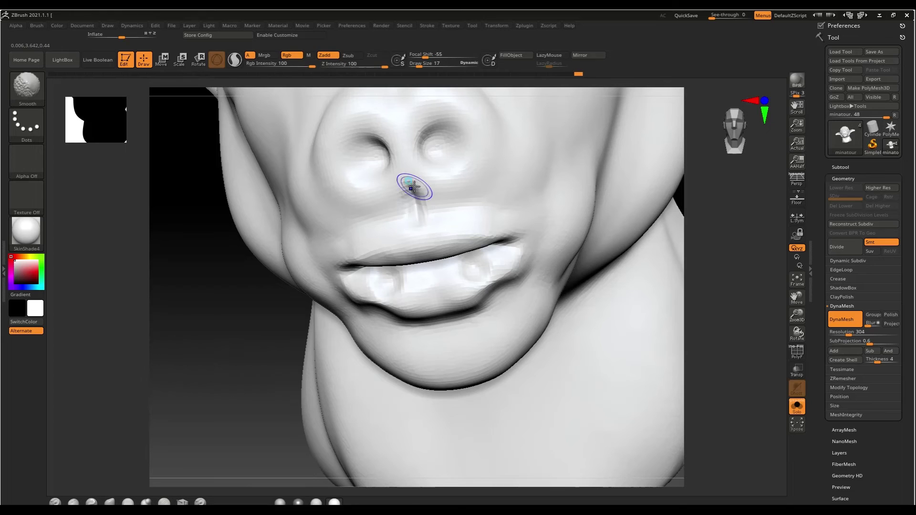
pyautogui.keyDown('shift'); pyautogui.moveTo(485, 179); pyautogui.dragTo(448, 197); pyautogui.keyUp('shift')
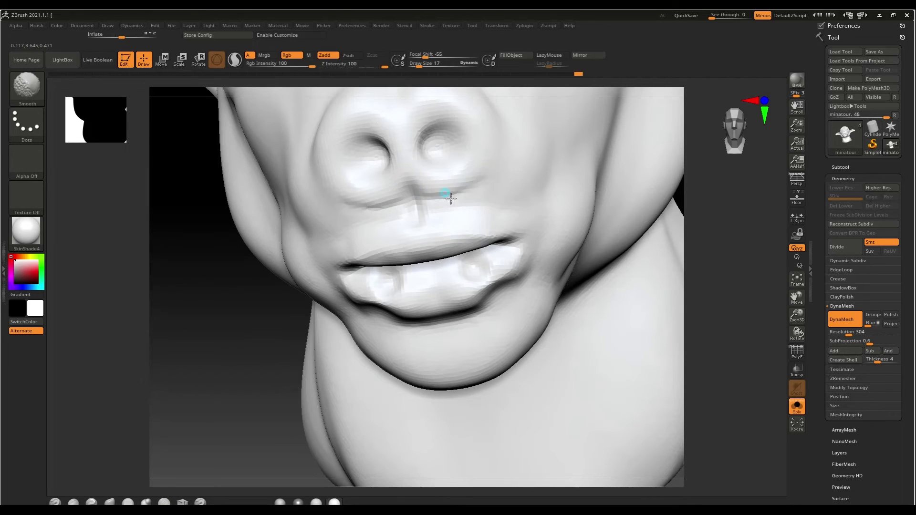
pyautogui.moveTo(486, 124)
pyautogui.keyDown('shift'); pyautogui.mouseDown()
pyautogui.moveTo(486, 145)
pyautogui.moveTo(461, 182)
pyautogui.mouseUp(); pyautogui.keyUp('shift')
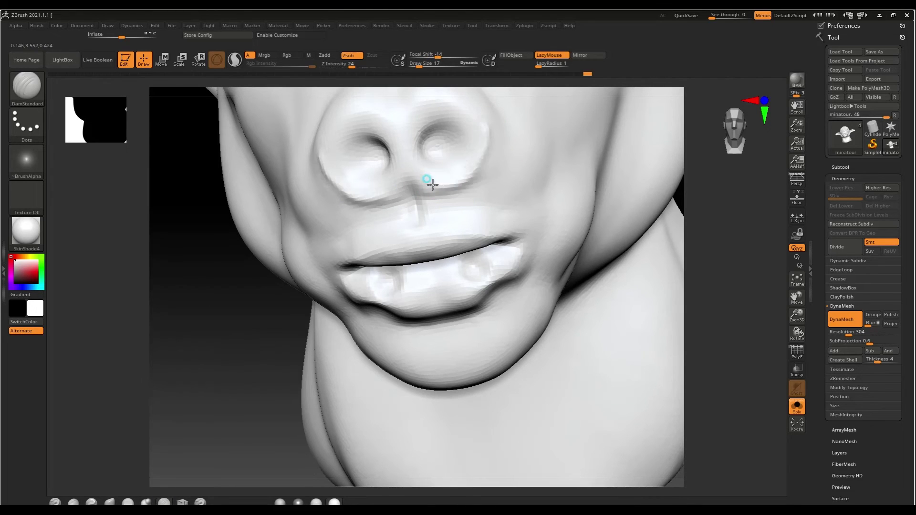
# - Crease around the upper and outer nostrils and up the muzzle with DamStandard at draw size 26, and smooth the creases
pyautogui.keyDown('alt'); pyautogui.moveTo(418, 163); pyautogui.dragTo(422, 227, button='right'); pyautogui.keyUp('alt')
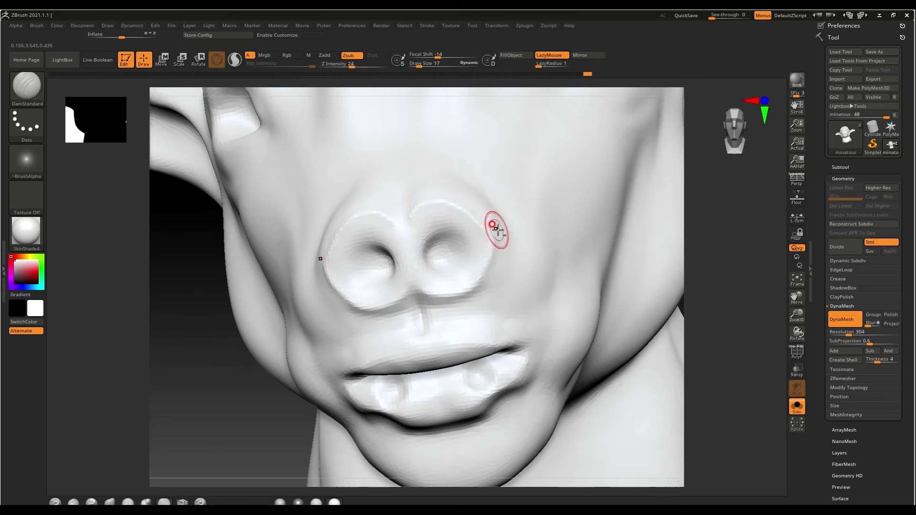
pyautogui.press('s')
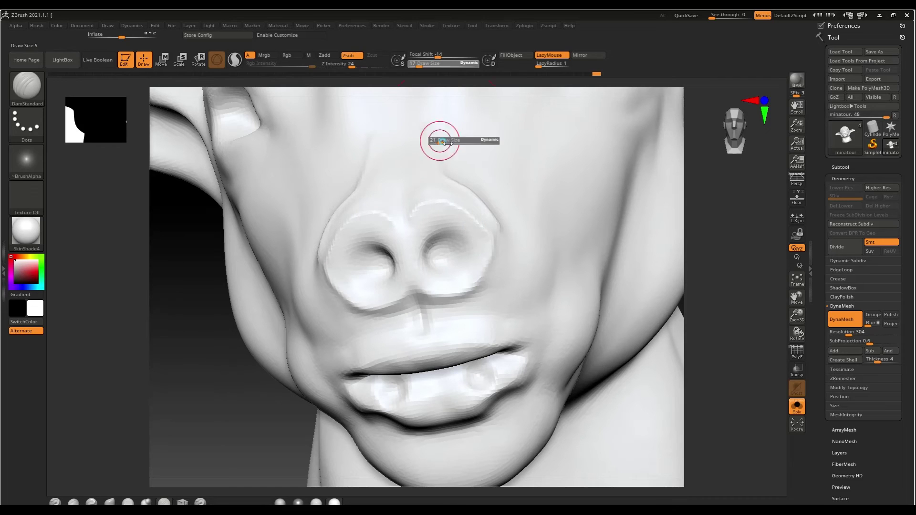
pyautogui.moveTo(436, 139)
pyautogui.mouseDown()
pyautogui.moveTo(448, 139)
pyautogui.moveTo(428, 132)
pyautogui.mouseUp()
pyautogui.press('s')
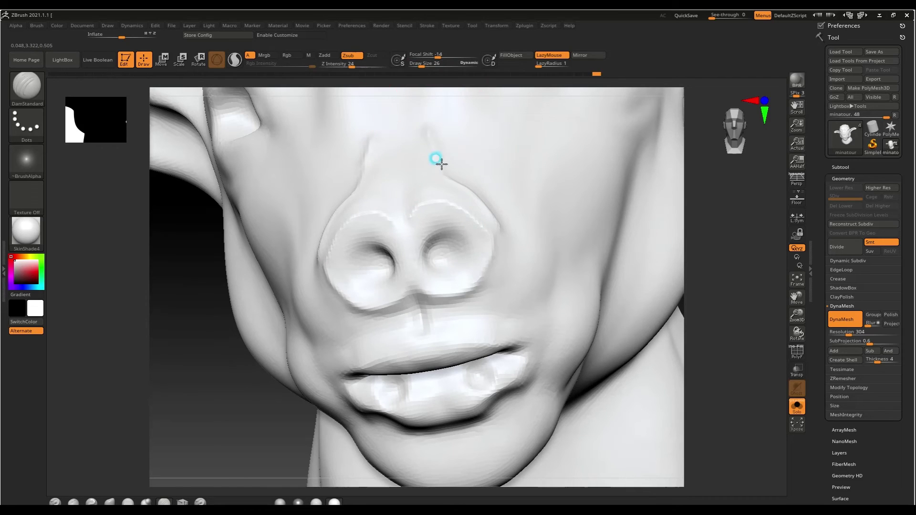
pyautogui.moveTo(491, 220)
pyautogui.keyDown('shift'); pyautogui.mouseDown()
pyautogui.moveTo(480, 192)
pyautogui.moveTo(493, 250)
pyautogui.moveTo(480, 285)
pyautogui.moveTo(450, 284)
pyautogui.moveTo(447, 210)
pyautogui.mouseUp(); pyautogui.keyUp('shift')
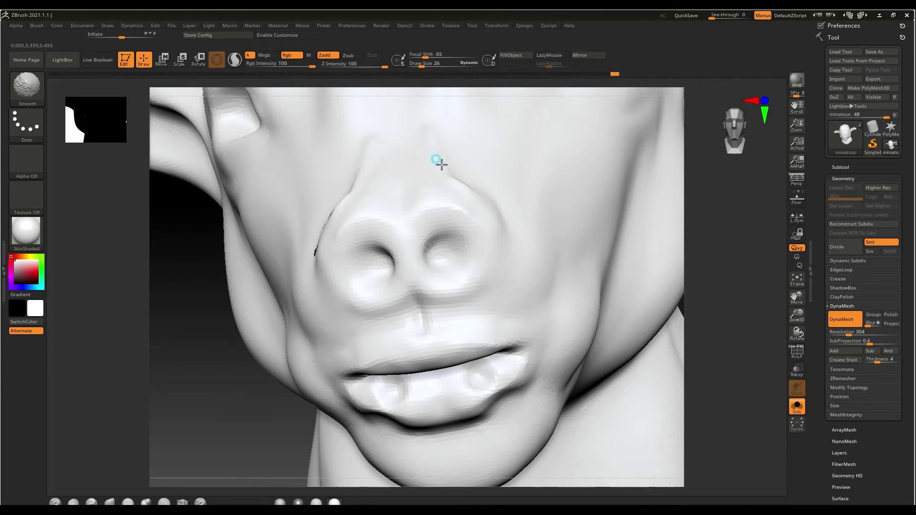
pyautogui.moveTo(474, 194)
pyautogui.mouseDown(button='right')
pyautogui.moveTo(479, 231)
pyautogui.moveTo(352, 190)
pyautogui.mouseUp(button='right')
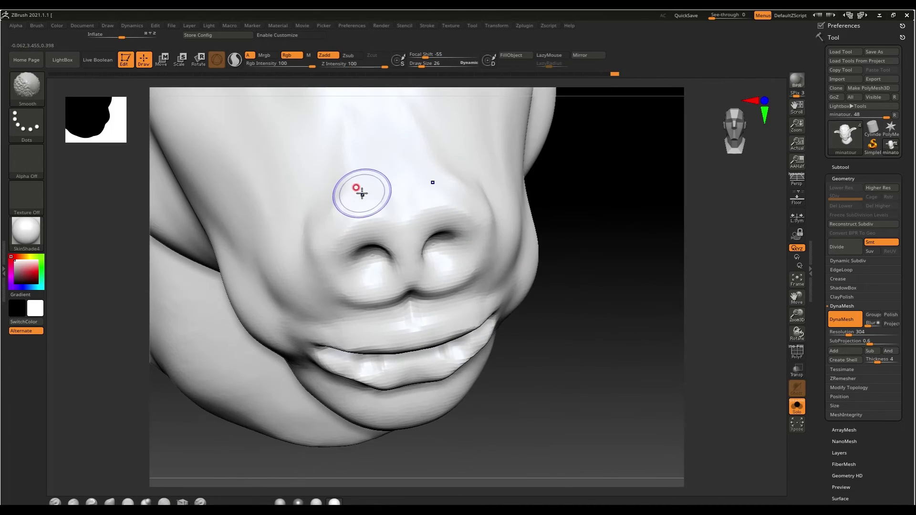
pyautogui.moveTo(380, 244)
pyautogui.mouseDown(button='right')
pyautogui.moveTo(376, 219)
pyautogui.moveTo(410, 258)
pyautogui.moveTo(437, 350)
pyautogui.moveTo(394, 245)
pyautogui.mouseUp(button='right')
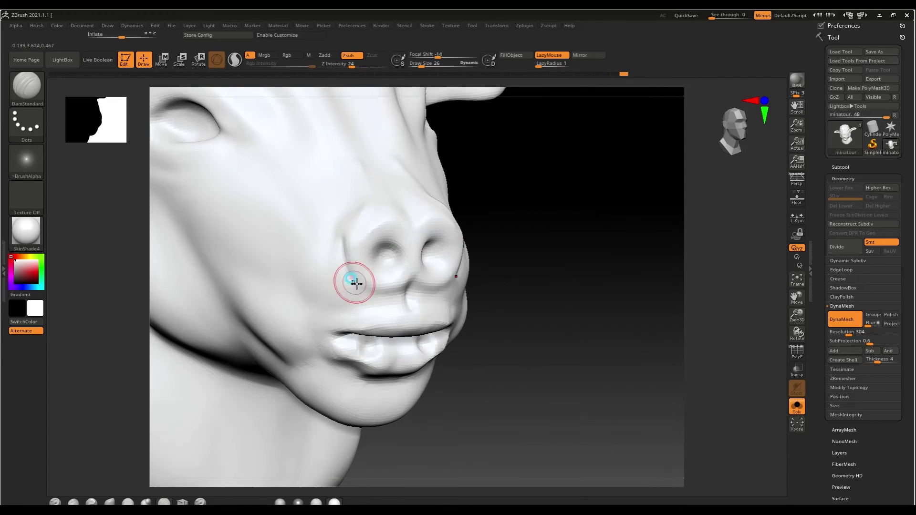
pyautogui.keyDown('shift'); pyautogui.moveTo(378, 303); pyautogui.dragTo(367, 296, button='right'); pyautogui.keyUp('shift')
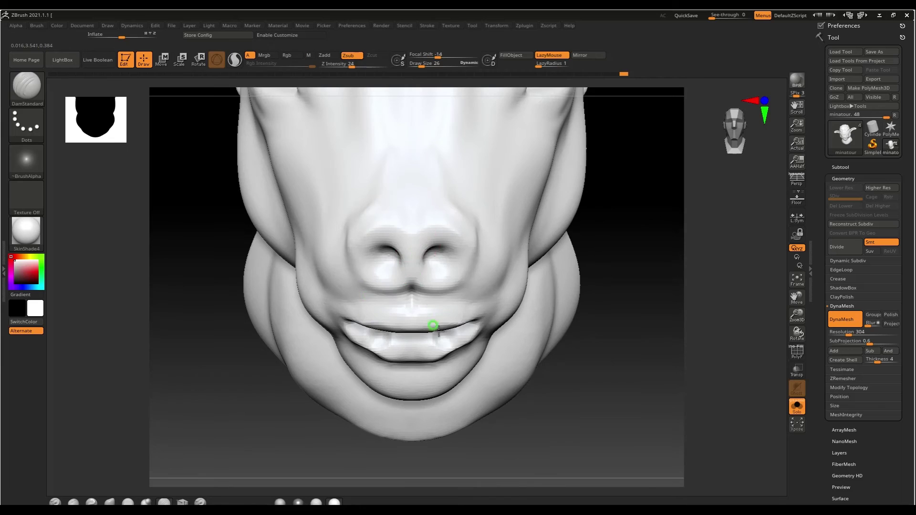
# - Carve a crease down the side of the neck with DamStandard at draw size 45 and soften it
pyautogui.press('f')
pyautogui.moveTo(348, 115); pyautogui.dragTo(406, 258, button='right')
pyautogui.press(']')
pyautogui.press(']')
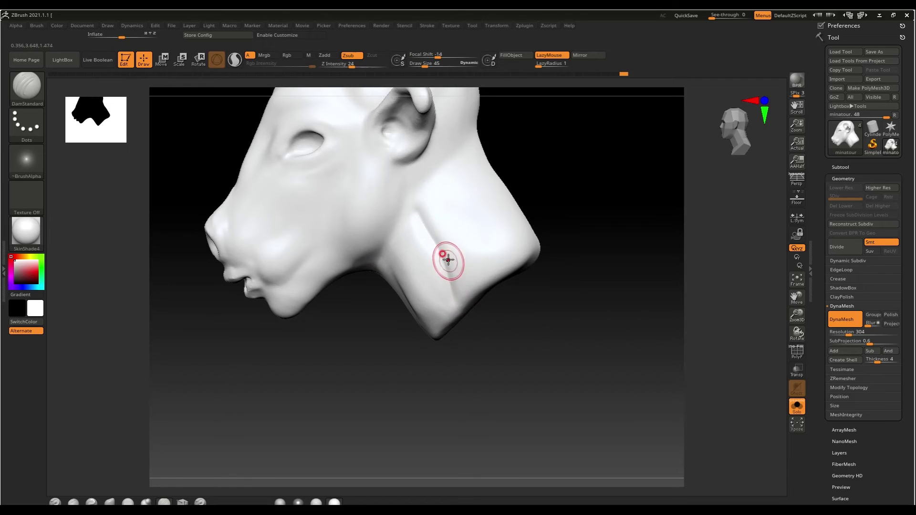
pyautogui.press('shift')
pyautogui.moveTo(423, 225)
pyautogui.mouseDown()
pyautogui.moveTo(445, 293)
pyautogui.moveTo(388, 296)
pyautogui.mouseUp()
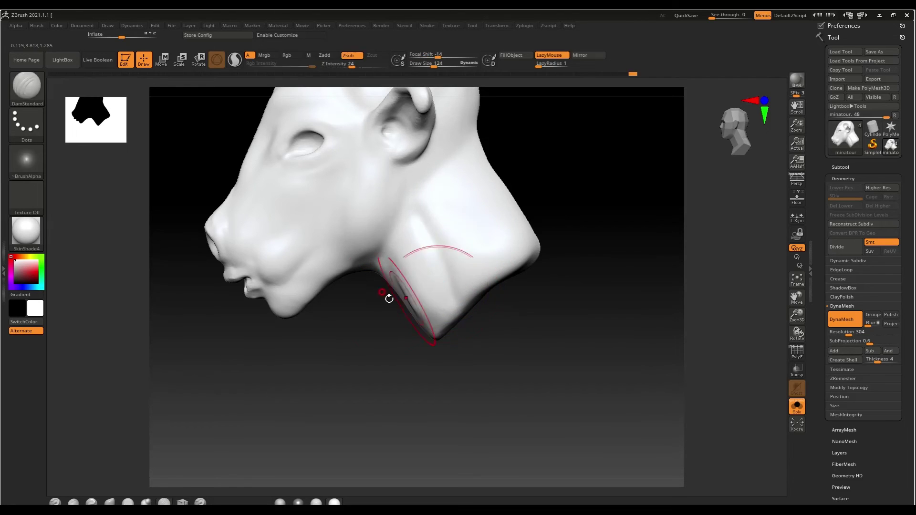
# - Define the lower and back edges of the ear base with DamStandard at draw size 48 and smooth the transition to the head
pyautogui.moveTo(388, 296)
pyautogui.mouseDown(button='right')
pyautogui.moveTo(423, 205)
pyautogui.moveTo(419, 265)
pyautogui.mouseUp(button='right')
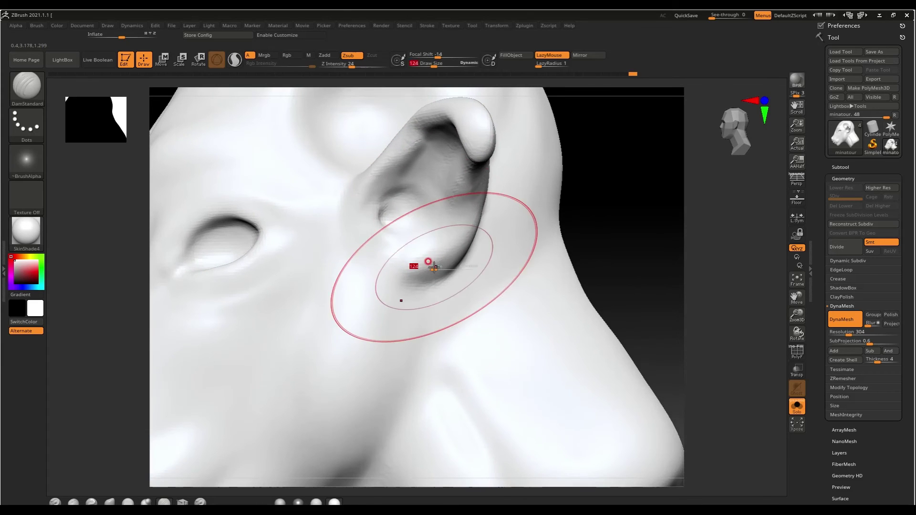
pyautogui.press('[')
pyautogui.press('[')
pyautogui.moveTo(435, 307)
pyautogui.keyDown('ctrl'); pyautogui.mouseDown(button='right')
pyautogui.moveTo(427, 294)
pyautogui.moveTo(480, 196)
pyautogui.mouseUp(button='right'); pyautogui.keyUp('ctrl')
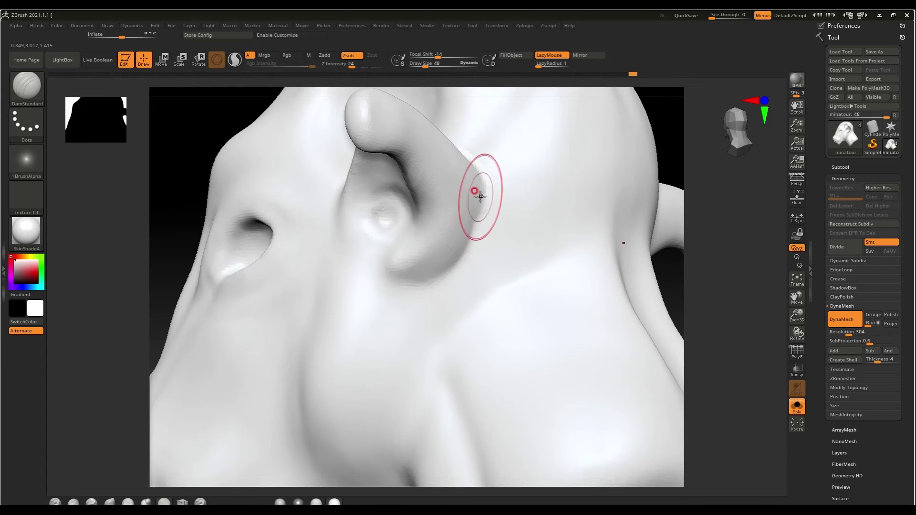
pyautogui.moveTo(470, 235)
pyautogui.mouseDown()
pyautogui.moveTo(458, 261)
pyautogui.moveTo(419, 291)
pyautogui.moveTo(381, 291)
pyautogui.moveTo(372, 271)
pyautogui.moveTo(383, 293)
pyautogui.moveTo(412, 294)
pyautogui.moveTo(448, 276)
pyautogui.moveTo(425, 288)
pyautogui.moveTo(415, 265)
pyautogui.mouseUp()
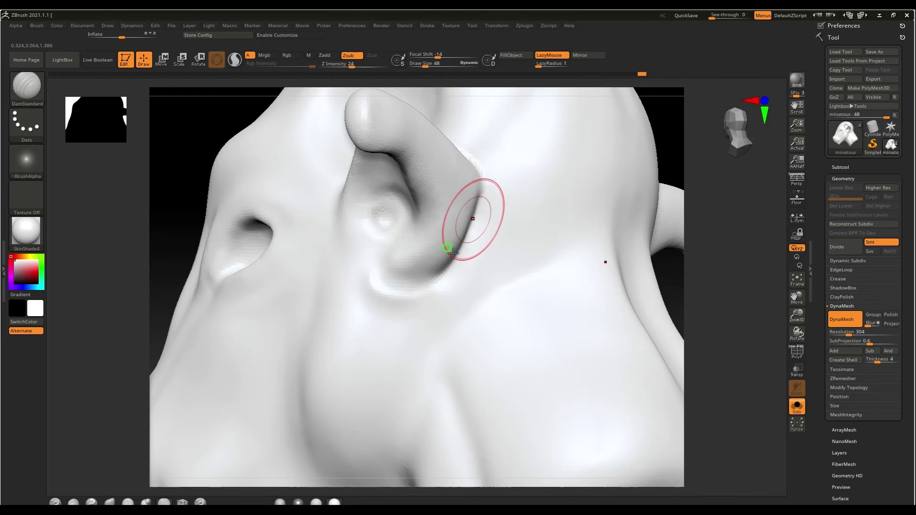
pyautogui.moveTo(471, 214); pyautogui.dragTo(474, 198, button='right')
pyautogui.keyDown('shift'); pyautogui.moveTo(458, 160); pyautogui.dragTo(470, 178); pyautogui.keyUp('shift')
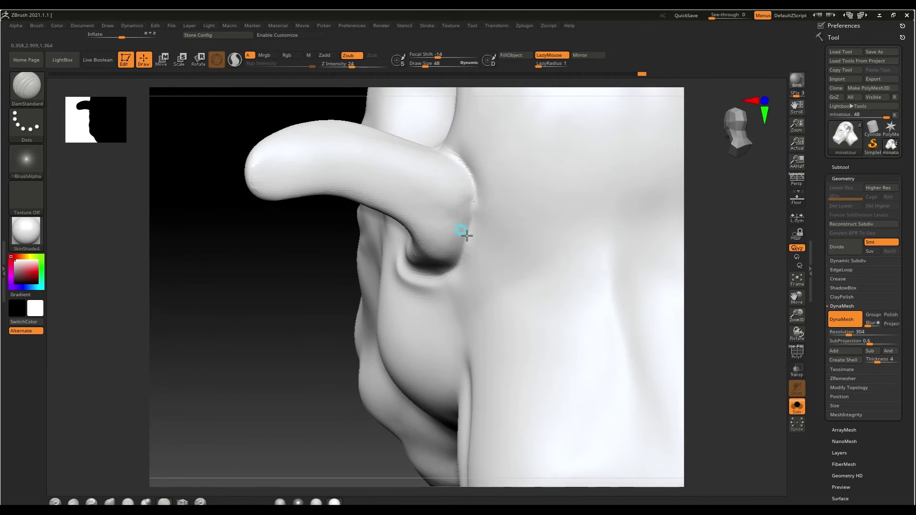
pyautogui.keyDown('shift'); pyautogui.moveTo(466, 234); pyautogui.dragTo(468, 184); pyautogui.keyUp('shift')
pyautogui.moveTo(443, 258)
pyautogui.mouseDown(button='right')
pyautogui.moveTo(495, 255)
pyautogui.moveTo(393, 166)
pyautogui.mouseUp(button='right')
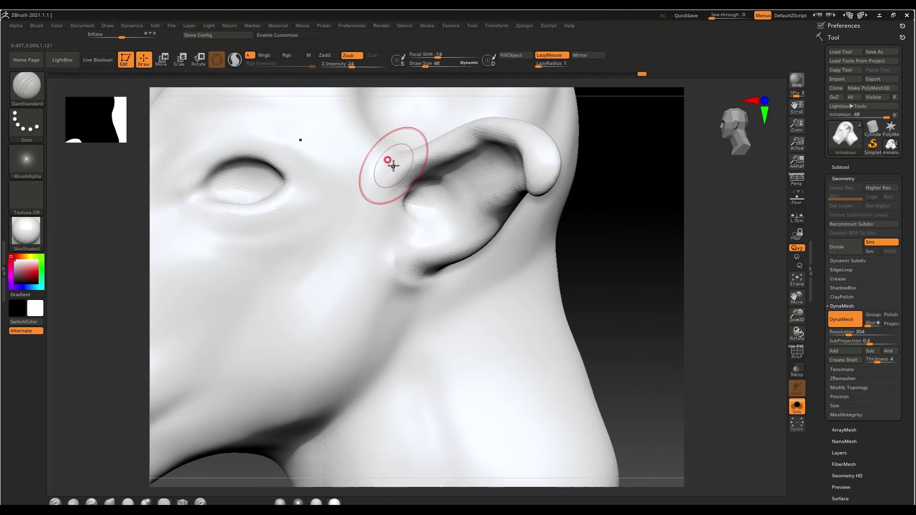
# - Carve a crease in front of the ear with DamStandard at draw size 30 and smooth it
pyautogui.press('s')
pyautogui.moveTo(393, 164); pyautogui.dragTo(380, 156)
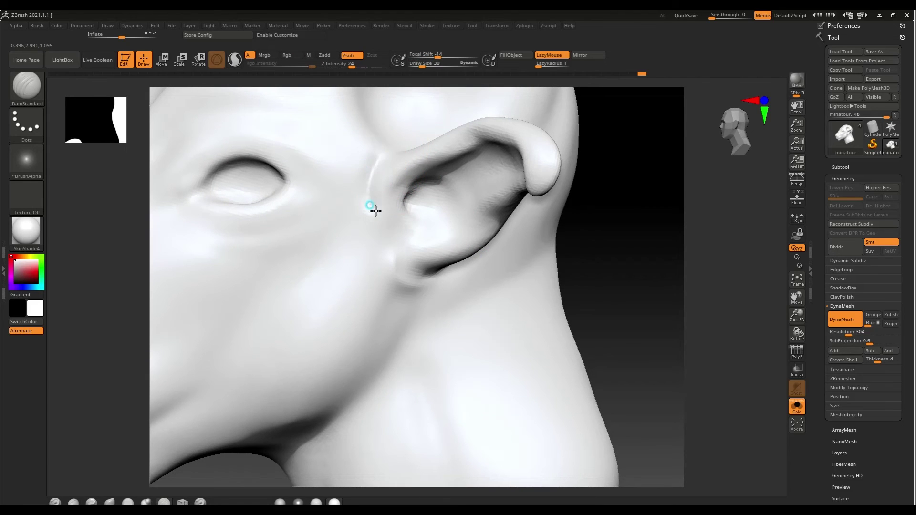
pyautogui.moveTo(384, 213)
pyautogui.keyDown('shift'); pyautogui.mouseDown()
pyautogui.moveTo(378, 180)
pyautogui.moveTo(375, 212)
pyautogui.mouseUp(); pyautogui.keyUp('shift')
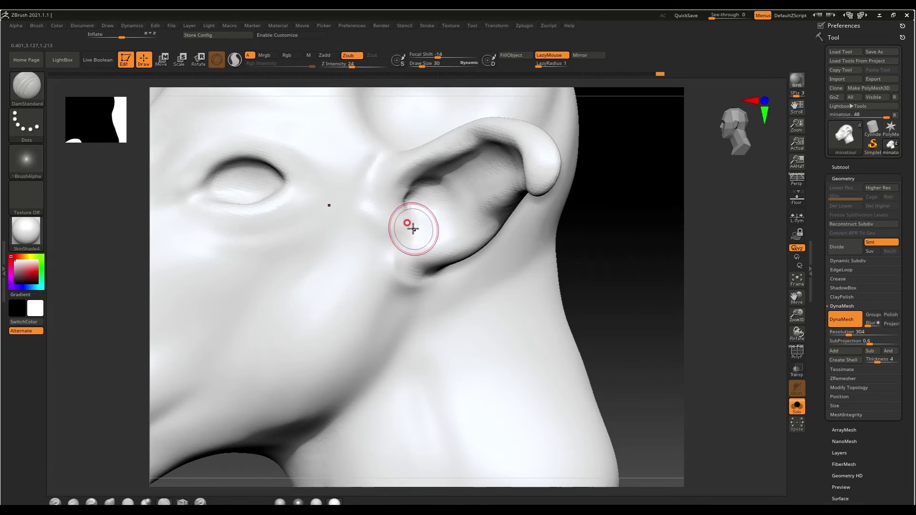
pyautogui.scroll(3, 403, 210)
# - Adjust the shape of the cheek and muzzle with the Move brush at draw size 140
pyautogui.press('f')
pyautogui.moveTo(395, 237); pyautogui.dragTo(426, 242)
pyautogui.press('b')
pyautogui.press('m')
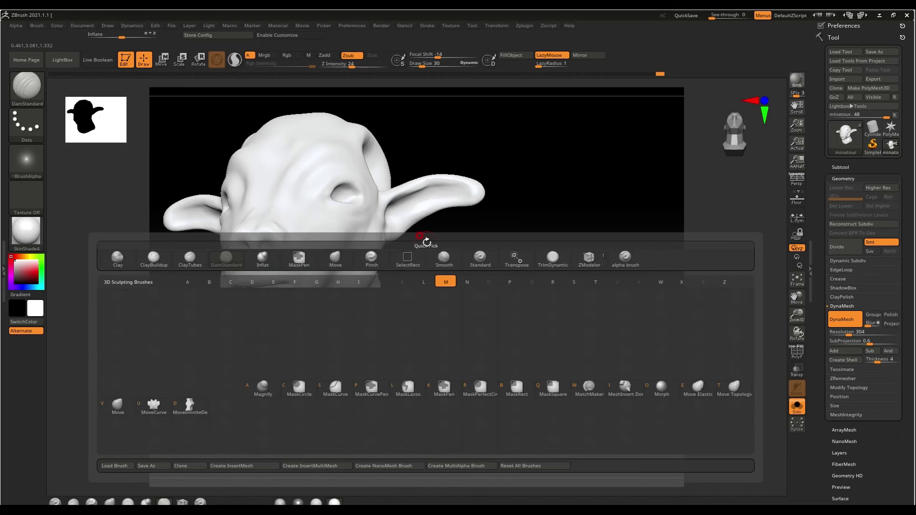
pyautogui.press('v')
pyautogui.press('s')
pyautogui.moveTo(400, 213); pyautogui.dragTo(420, 219)
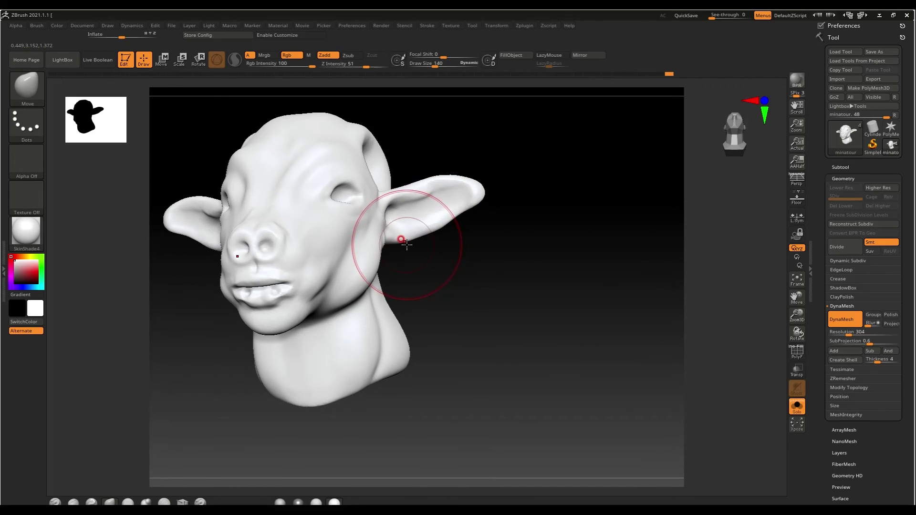
pyautogui.moveTo(333, 259)
pyautogui.mouseDown()
pyautogui.moveTo(321, 266)
pyautogui.moveTo(331, 250)
pyautogui.moveTo(286, 302)
pyautogui.moveTo(265, 307)
pyautogui.mouseUp()
# - Enlarge the Move brush and adjust the muzzle, mouth and chin in profile
pyautogui.press('s')
pyautogui.moveTo(284, 232)
pyautogui.mouseDown()
pyautogui.moveTo(296, 177)
pyautogui.moveTo(334, 127)
pyautogui.moveTo(360, 141)
pyautogui.moveTo(357, 225)
pyautogui.moveTo(377, 199)
pyautogui.mouseUp()
pyautogui.moveTo(358, 214); pyautogui.dragTo(452, 295, button='right')
pyautogui.moveTo(452, 296); pyautogui.dragTo(455, 288)
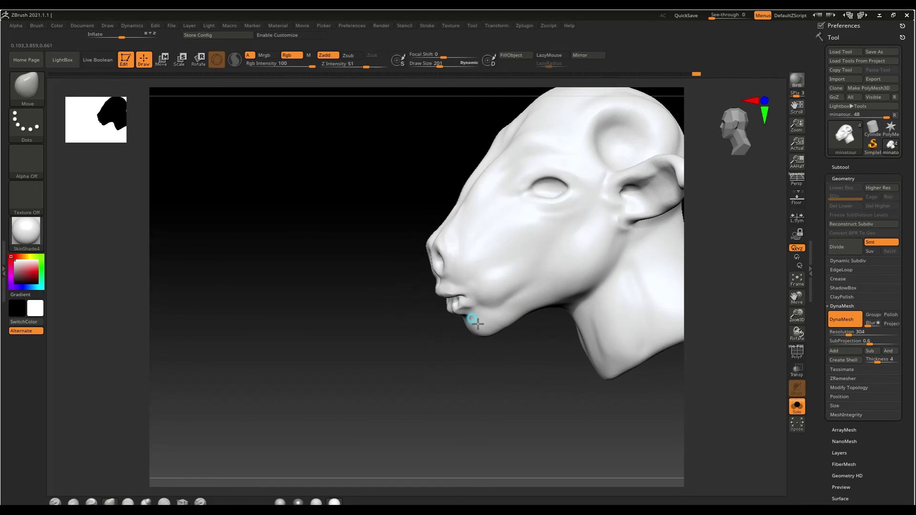
# - Reshape the crown of the bull head with the Move brush at draw size 281
pyautogui.moveTo(477, 323); pyautogui.dragTo(453, 205, button='right')
pyautogui.moveTo(452, 204); pyautogui.dragTo(460, 198)
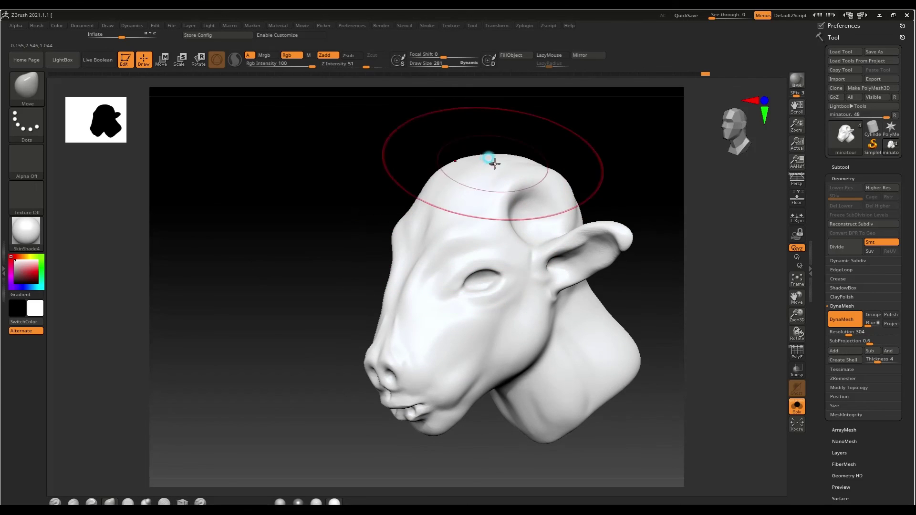
pyautogui.moveTo(490, 159); pyautogui.dragTo(521, 154)
pyautogui.moveTo(521, 239); pyautogui.dragTo(536, 289, button='right')
pyautogui.moveTo(536, 289)
pyautogui.mouseDown()
pyautogui.moveTo(619, 217)
pyautogui.moveTo(593, 248)
pyautogui.mouseUp()
pyautogui.moveTo(593, 248); pyautogui.dragTo(745, 370, button='right')
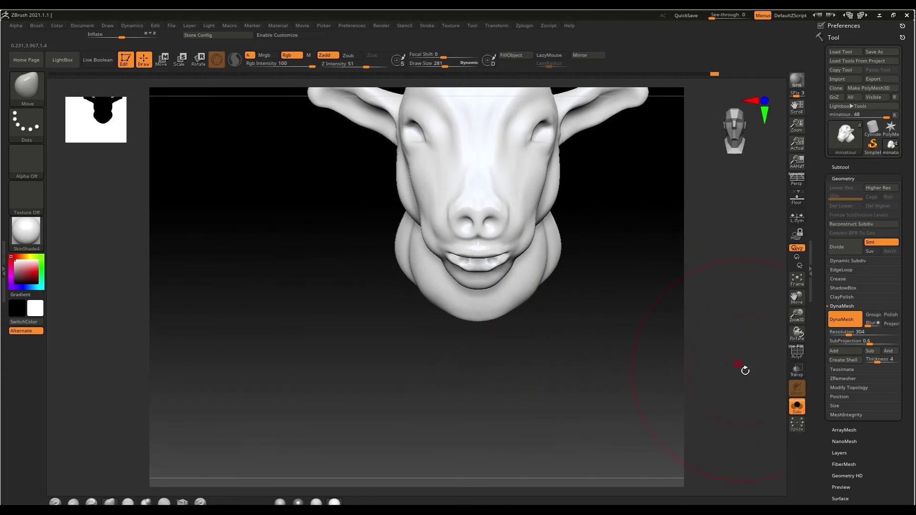
# - Turn off Solo mode to show the body and horns, and inspect the head's proportions against them
pyautogui.click(798, 408)
pyautogui.moveTo(591, 313); pyautogui.dragTo(545, 276, button='right')
pyautogui.keyDown('ctrl'); pyautogui.moveTo(486, 342); pyautogui.dragTo(440, 343, button='right'); pyautogui.keyUp('ctrl')
pyautogui.keyDown('ctrl'); pyautogui.moveTo(515, 271); pyautogui.dragTo(491, 333, button='right'); pyautogui.keyUp('ctrl')
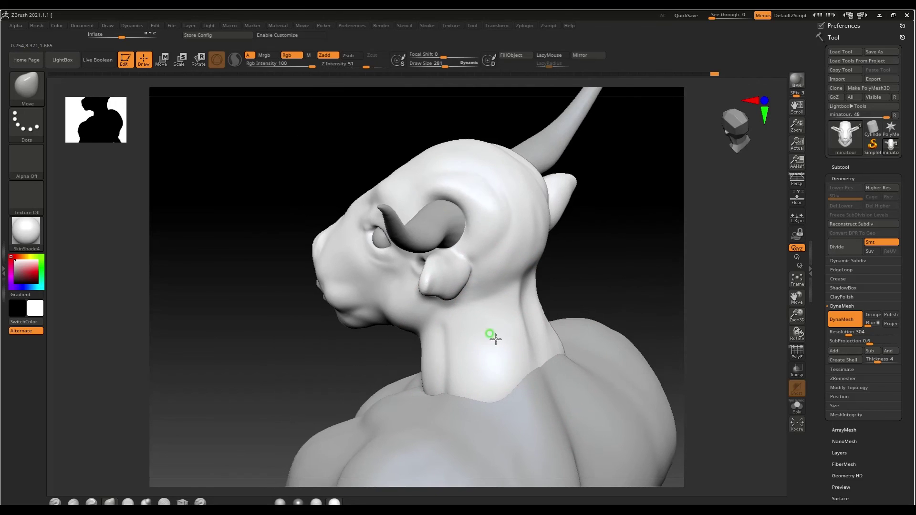
# - Make the horns the active subtool and fit their bases into the head sockets with the Move brush at draw size 124
pyautogui.keyDown('alt'); pyautogui.click(435, 214); pyautogui.keyUp('alt')
pyautogui.moveTo(423, 266); pyautogui.dragTo(468, 265, button='right')
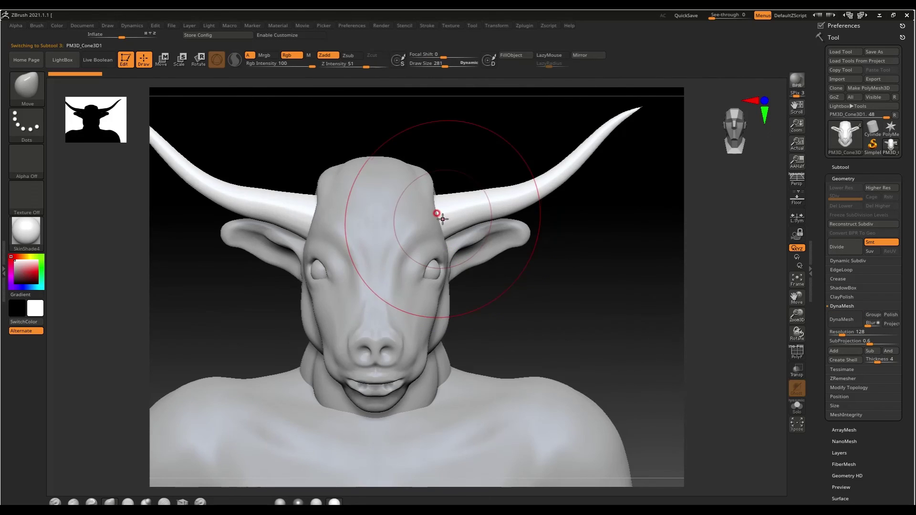
pyautogui.moveTo(435, 213)
pyautogui.mouseDown(button='right')
pyautogui.moveTo(428, 224)
pyautogui.moveTo(437, 213)
pyautogui.mouseUp(button='right')
pyautogui.press('s')
pyautogui.moveTo(438, 212); pyautogui.dragTo(420, 212)
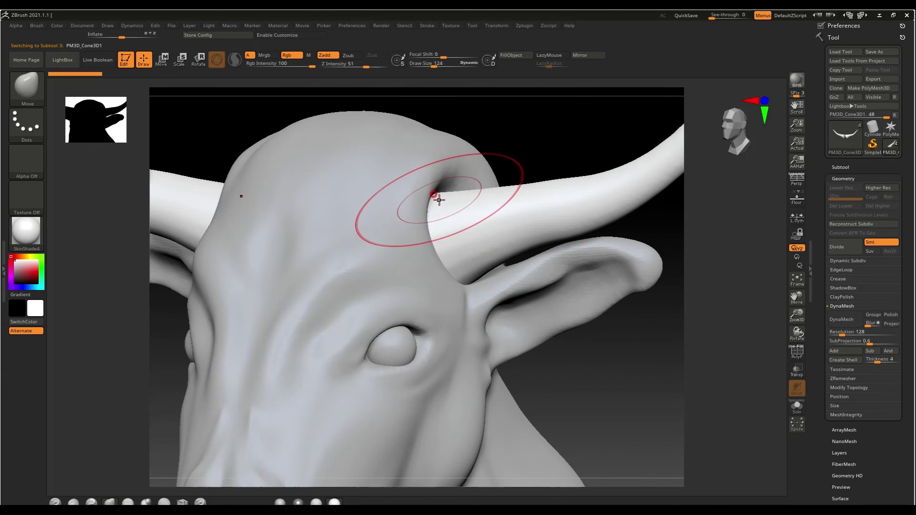
pyautogui.moveTo(439, 200); pyautogui.dragTo(522, 190, button='right')
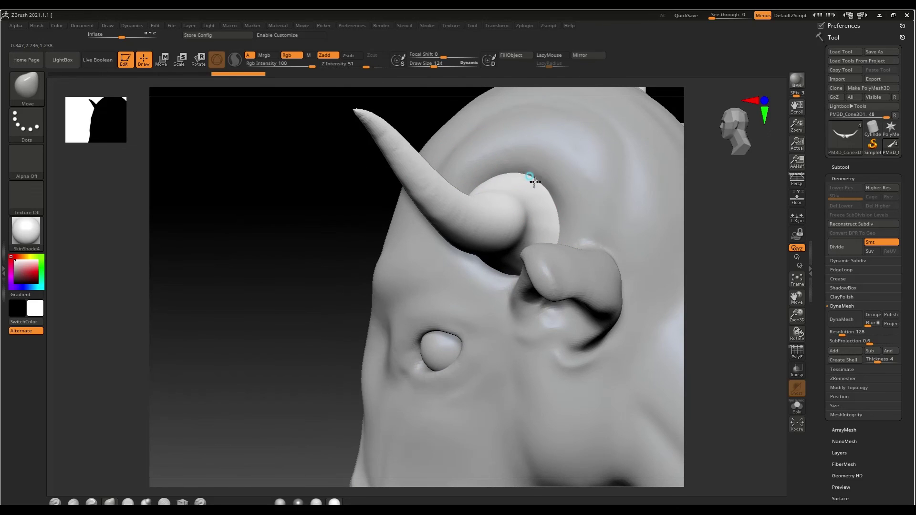
pyautogui.moveTo(494, 280); pyautogui.dragTo(470, 328, button='right')
pyautogui.keyDown('ctrl'); pyautogui.moveTo(439, 353); pyautogui.dragTo(420, 279, button='right'); pyautogui.keyUp('ctrl')
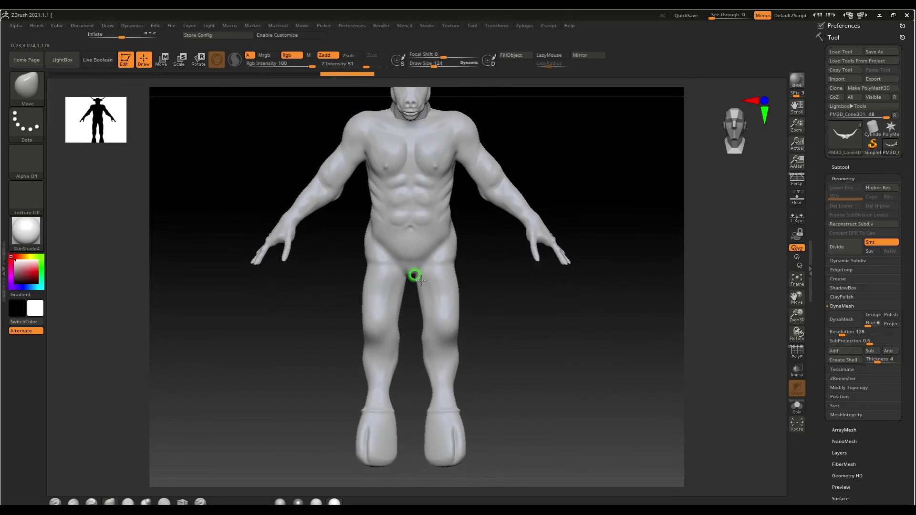